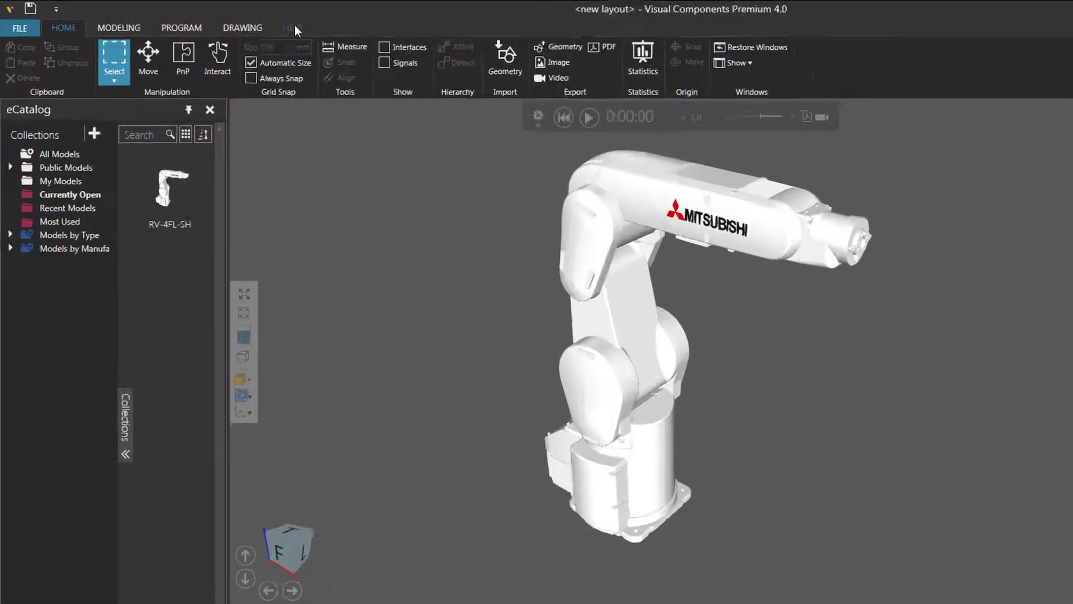
- Look up the Define Tool statement's properties in the help reference guide's robot statements, and close the help
left_click(294, 26)
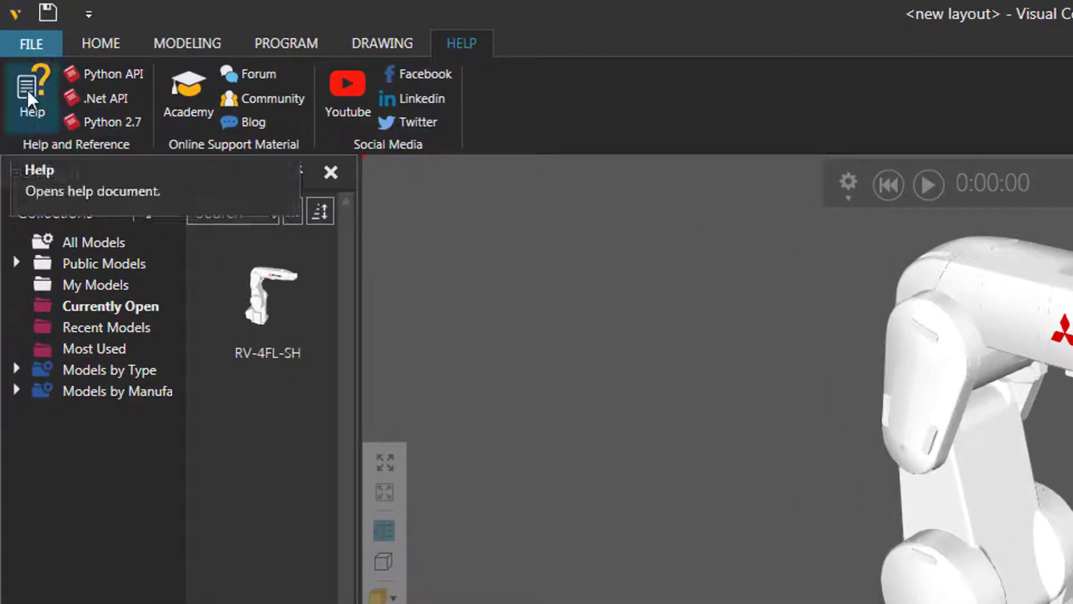
left_click(27, 90)
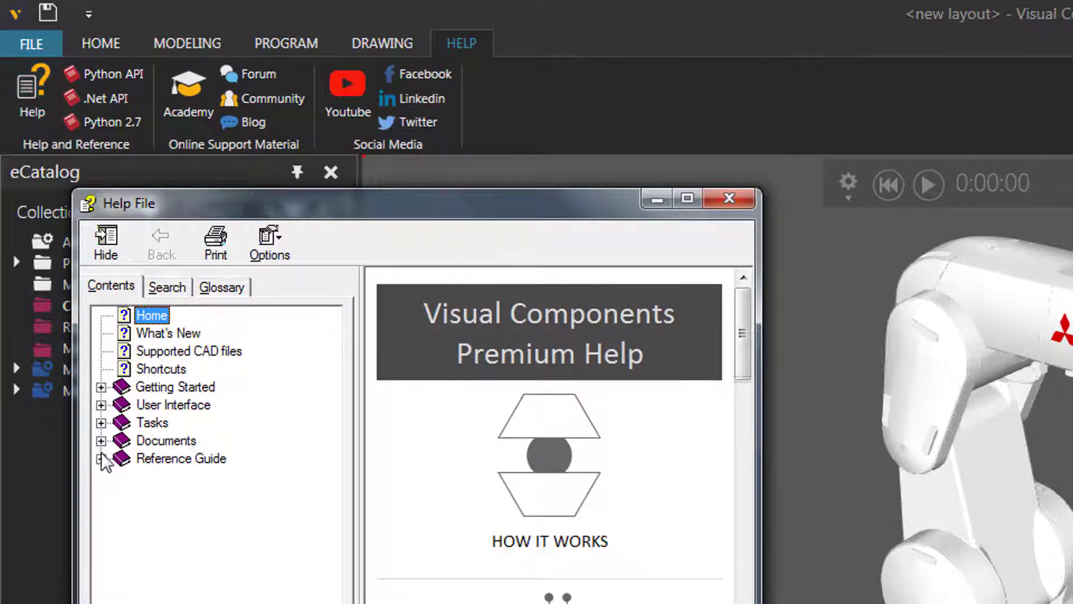
left_click(101, 459)
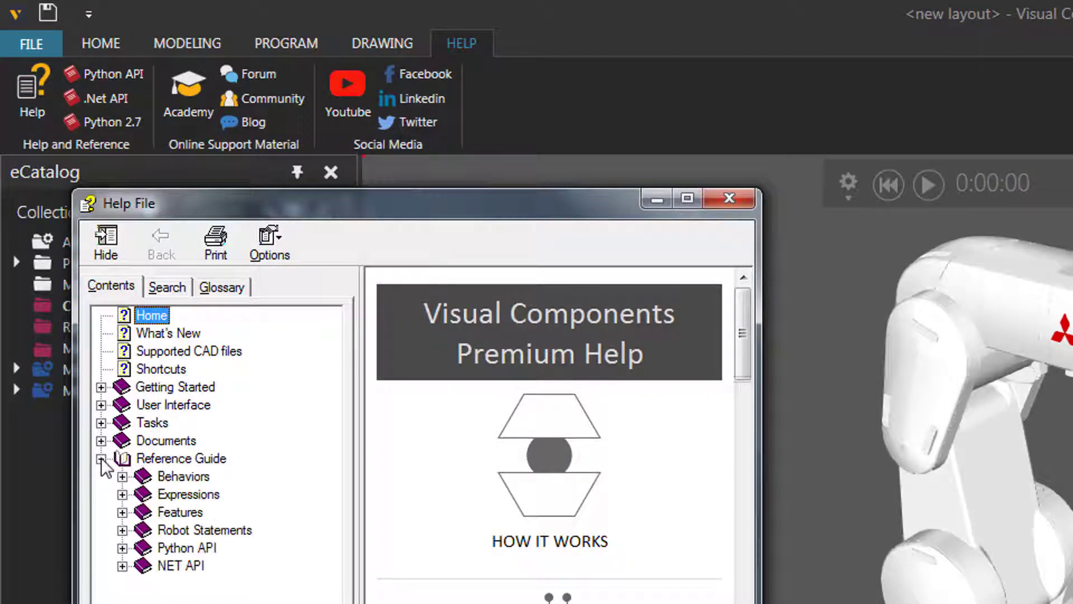
left_click(122, 530)
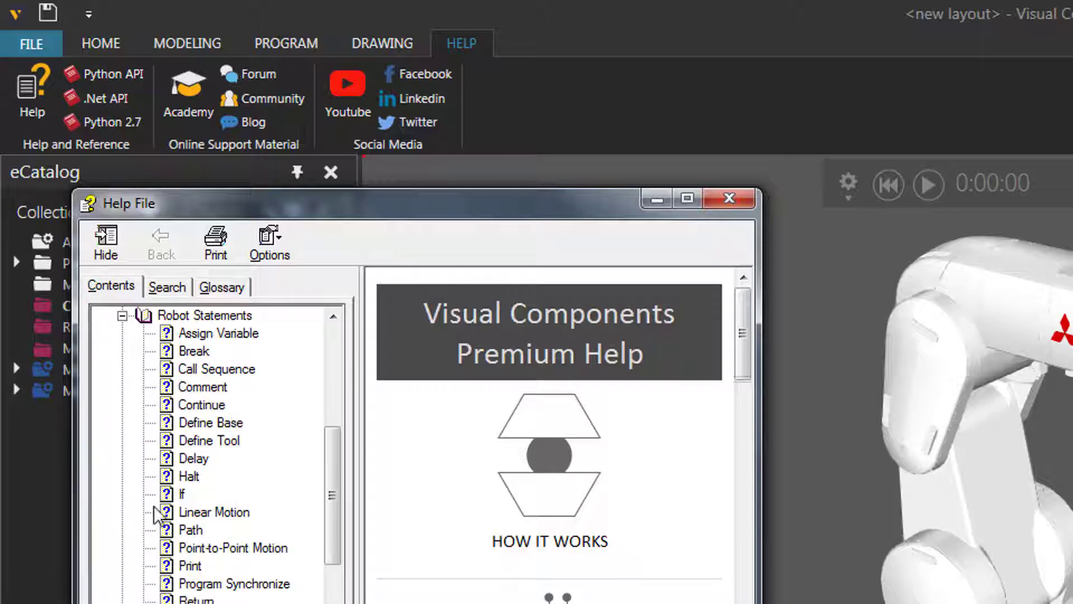
left_click(226, 440)
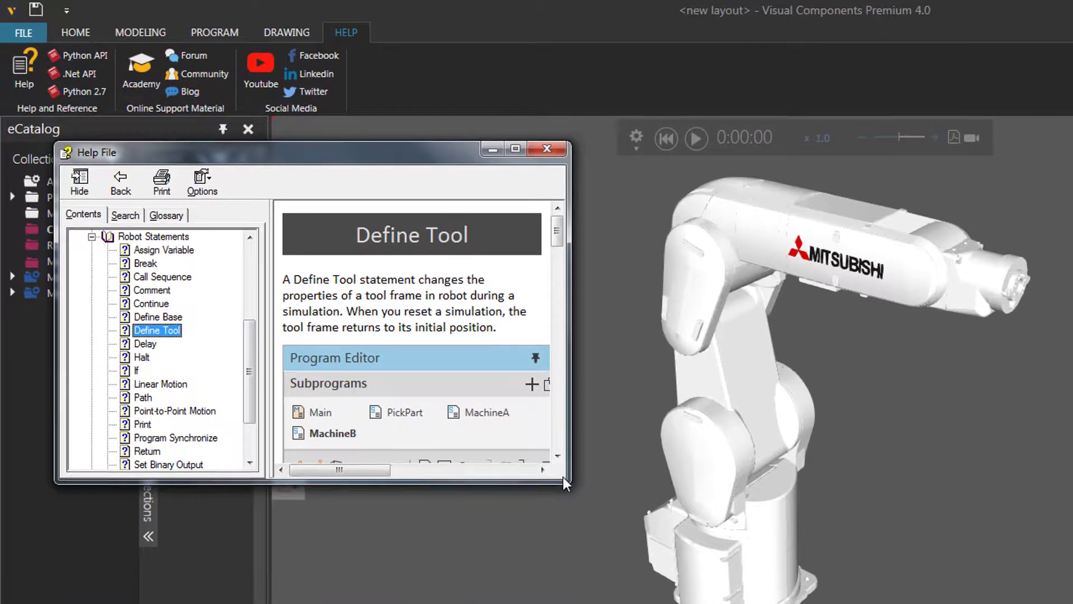
left_click_drag(562, 477, 1062, 603)
scroll(758, 550, "down", 10)
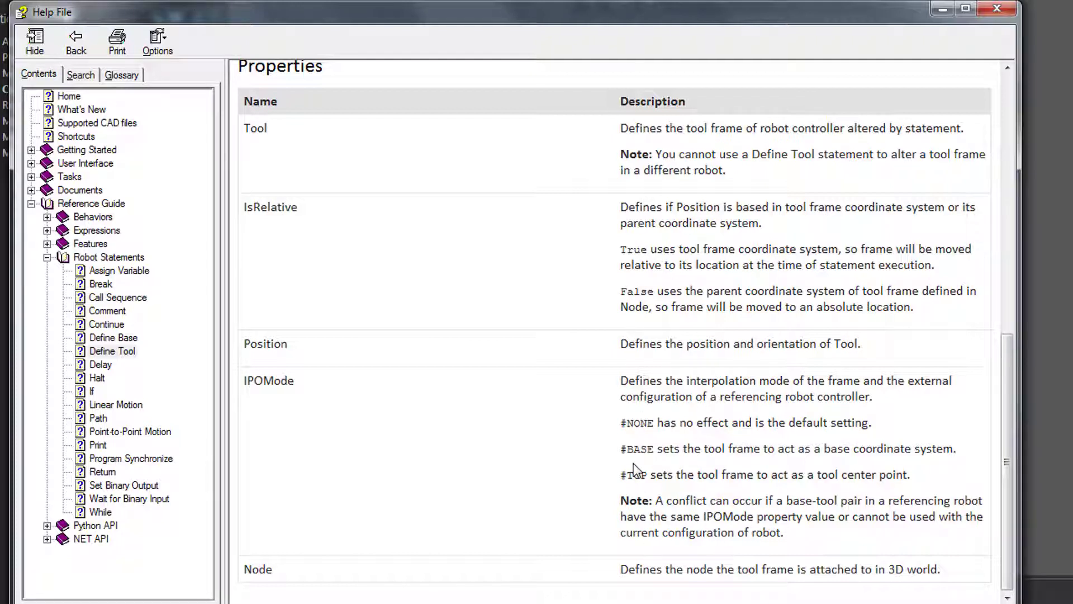
left_click(997, 12)
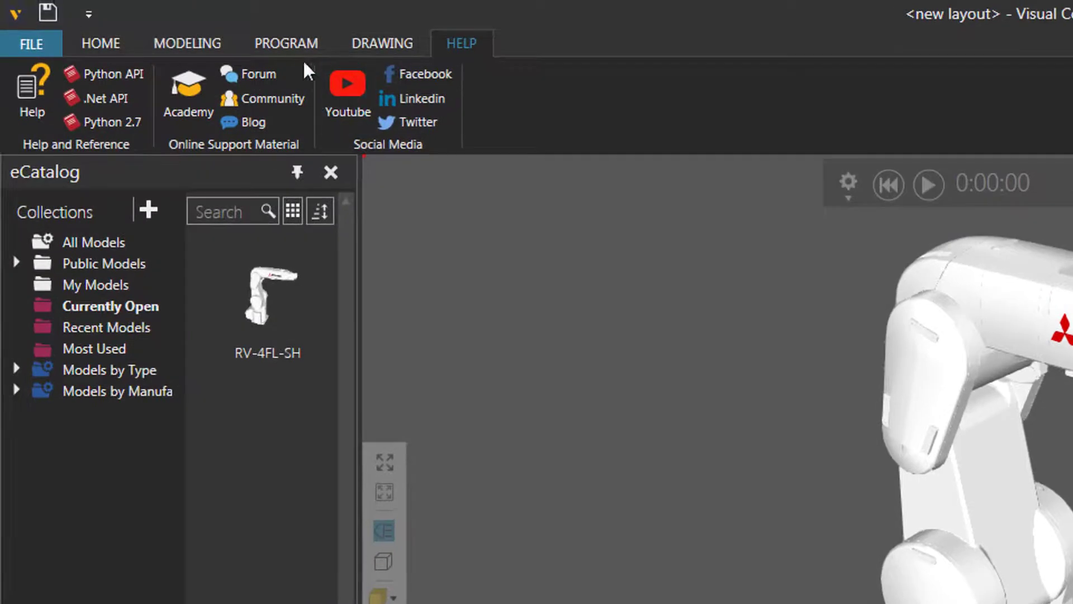
- Select the RV-4FL-SH robot for jogging in the programming workspace and make the Robot Tools frame type visible
left_click(294, 44)
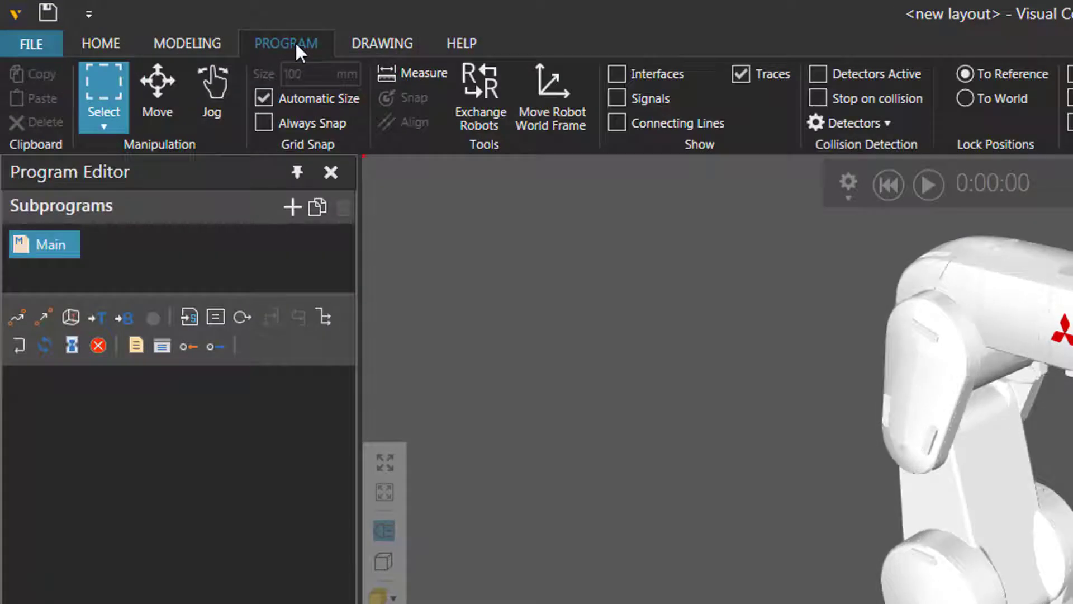
left_click(221, 92)
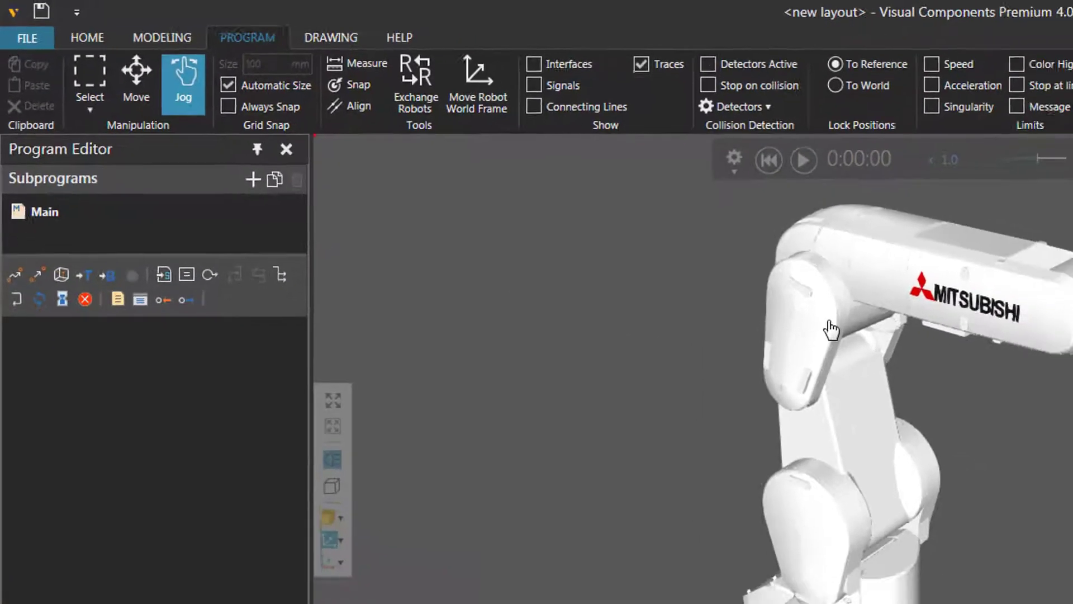
left_click(831, 330)
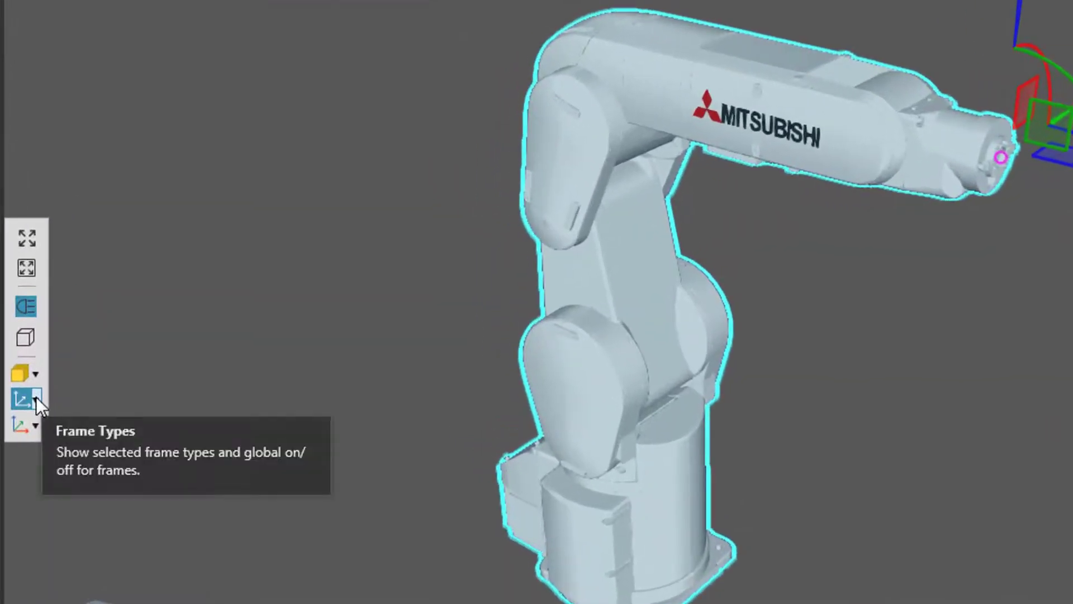
left_click(36, 397)
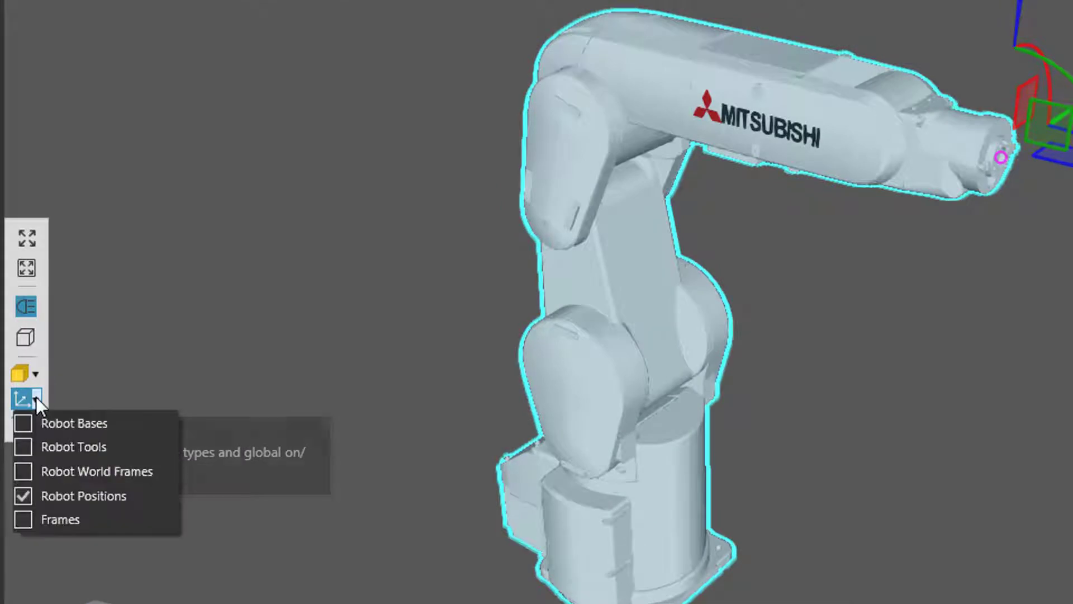
left_click(22, 447)
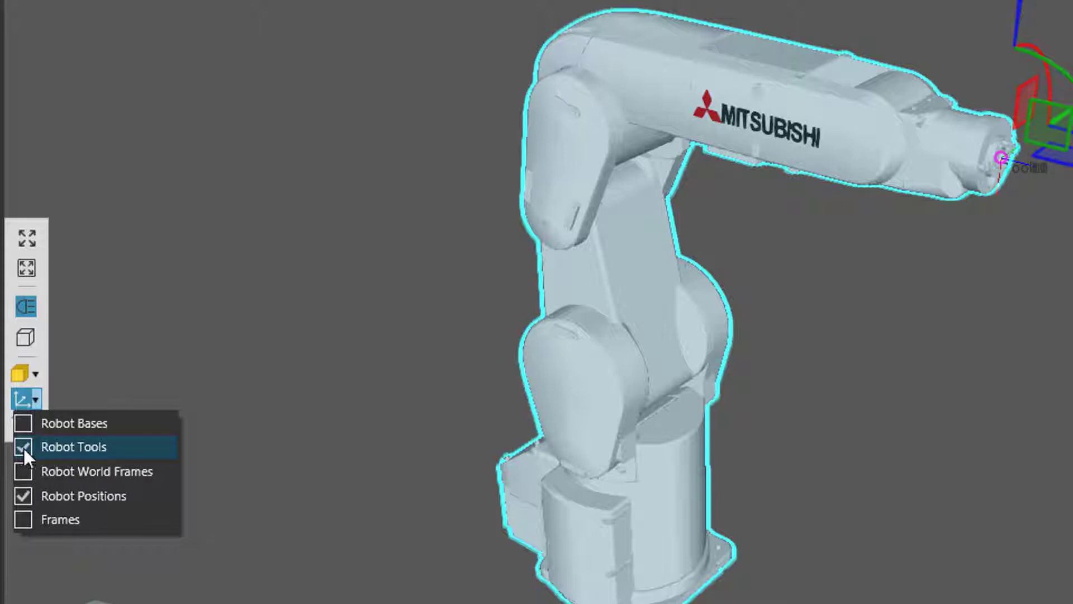
left_click(1032, 189)
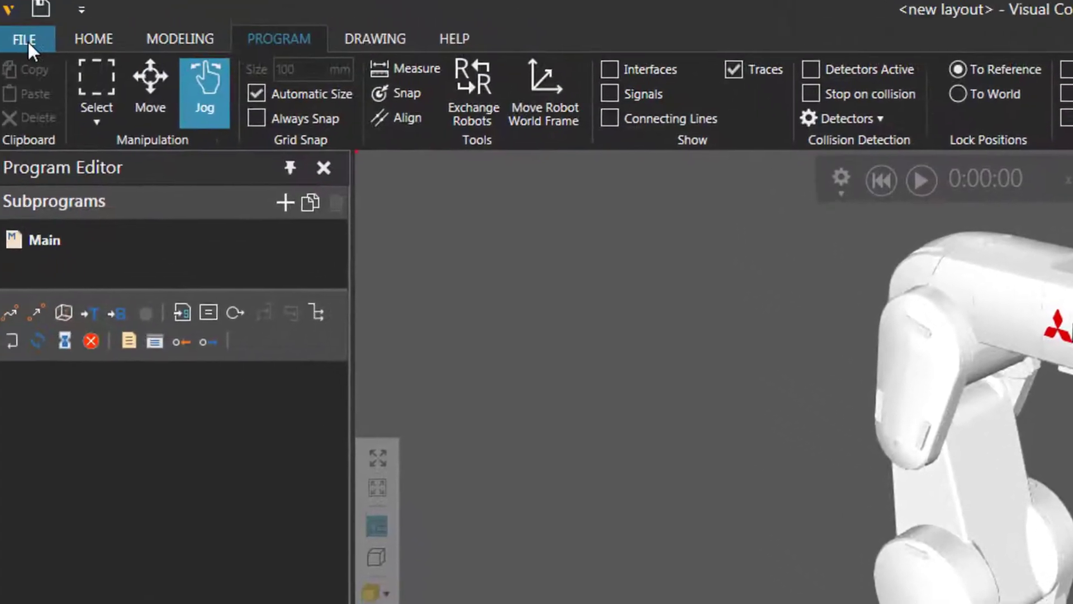
- Set the frame label size to 30 in the display options and apply the change
left_click(35, 46)
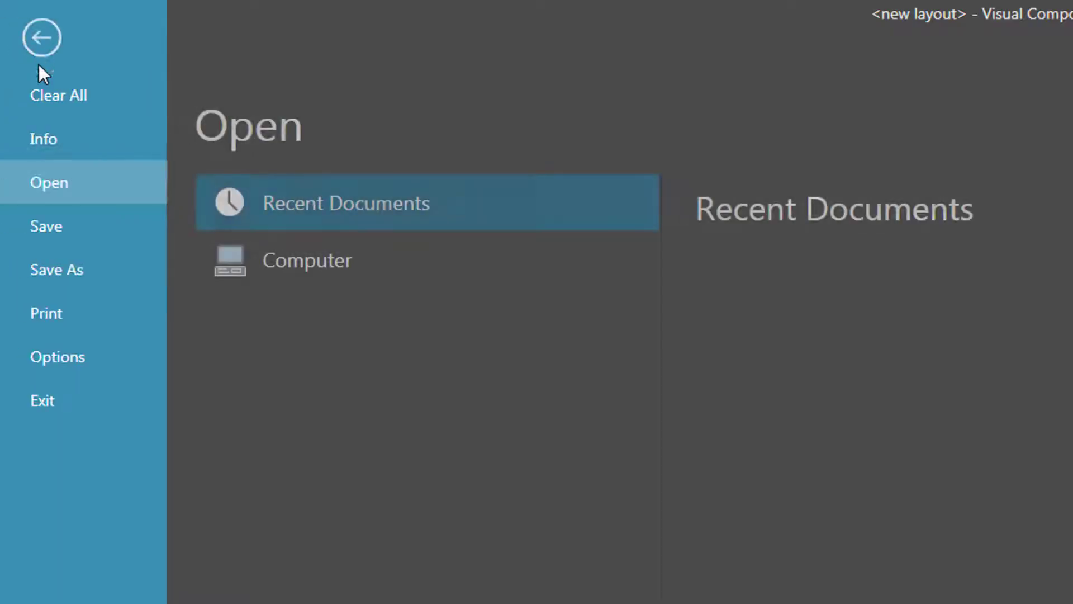
left_click(95, 351)
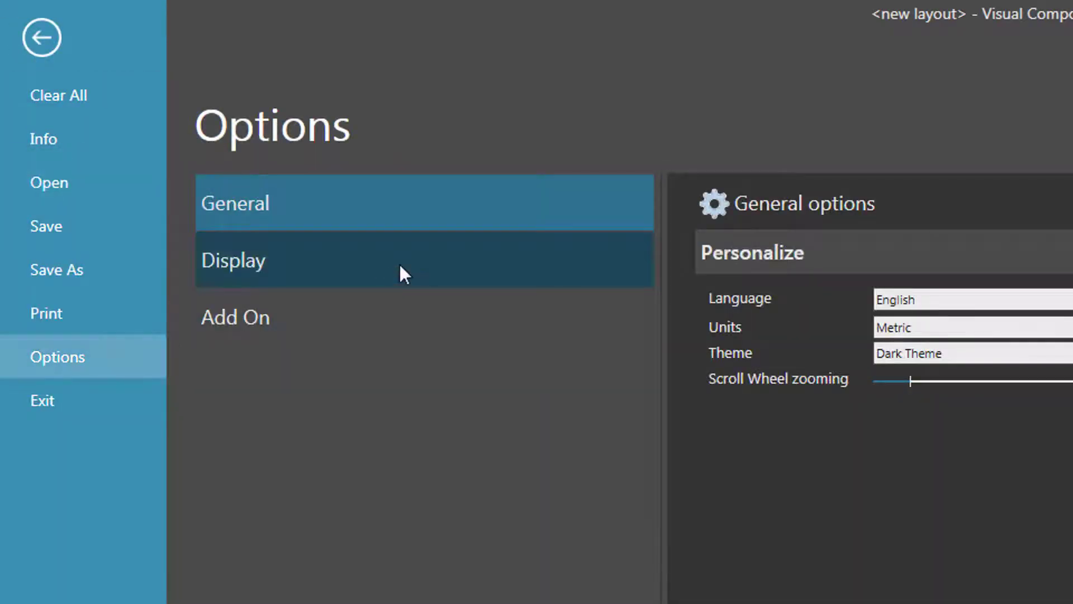
left_click(398, 263)
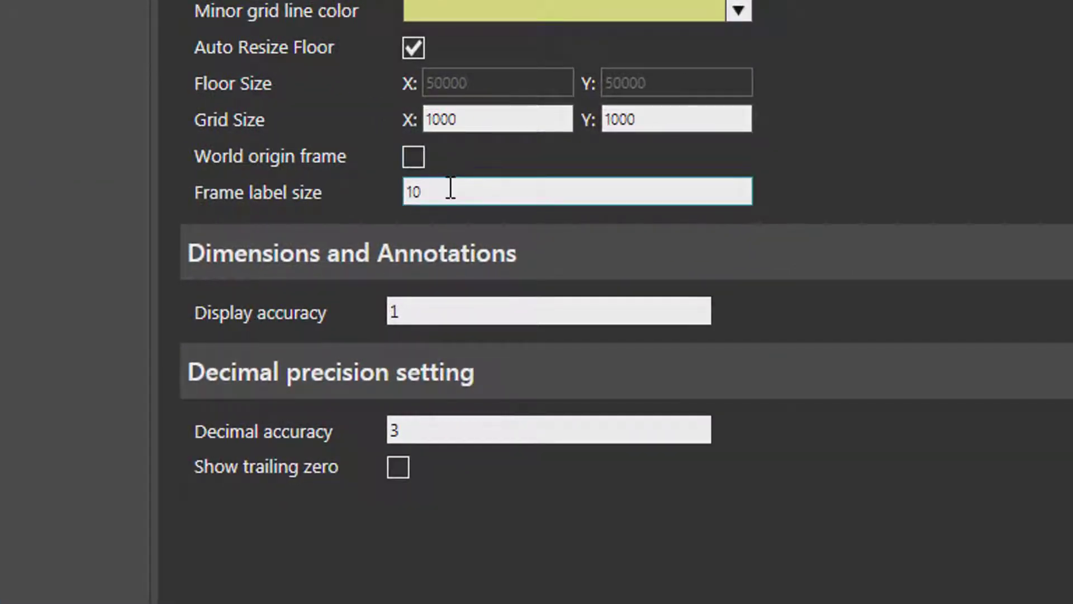
left_click_drag(447, 188, 376, 192)
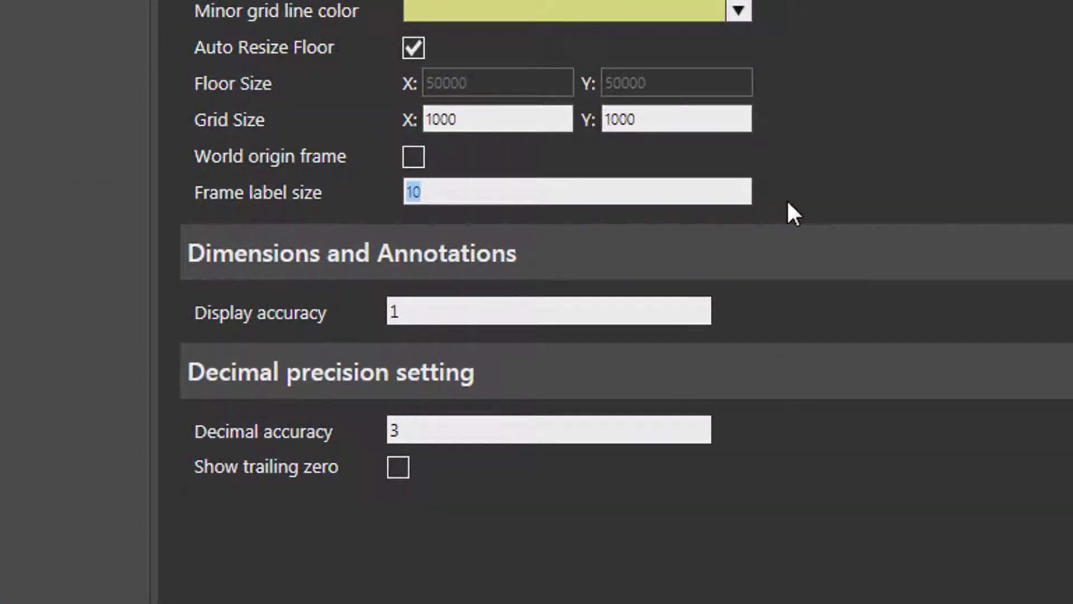
type("30")
key("ctrl+a")
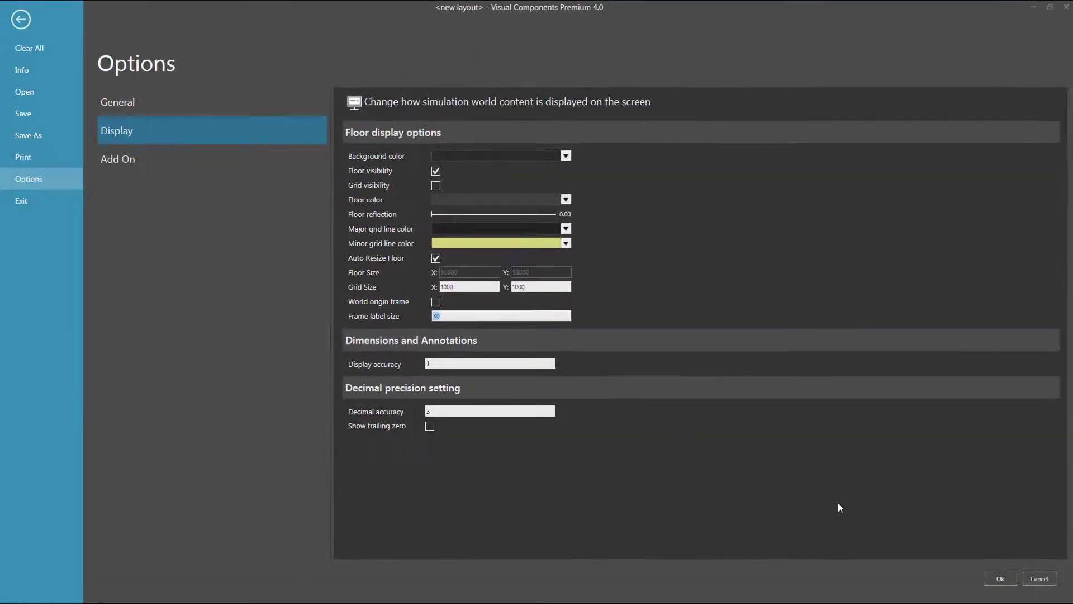
left_click(1001, 579)
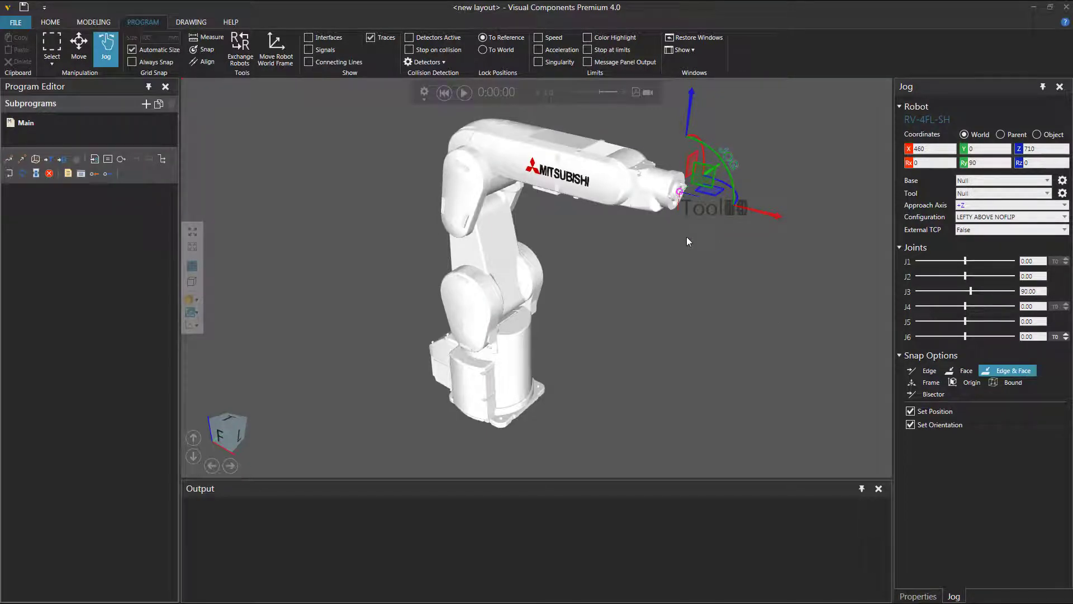
- Examine the tool frames at the robot's mounting plate and set the jog coordinates to Object
scroll(687, 237, "up", 1)
right_click_drag(702, 240, 674, 268, "shift")
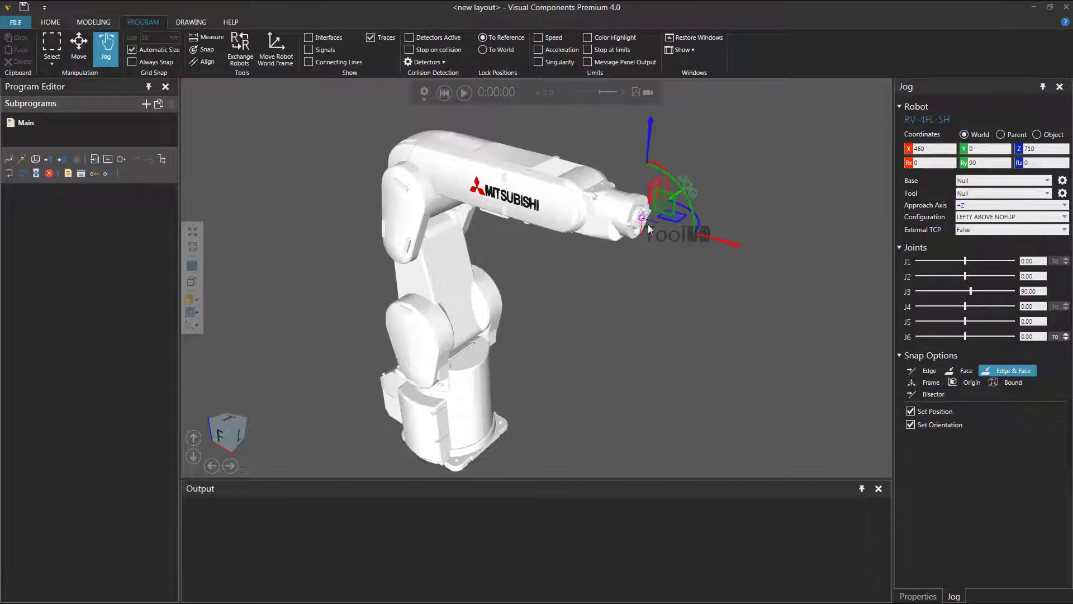
scroll(655, 244, "up", 2)
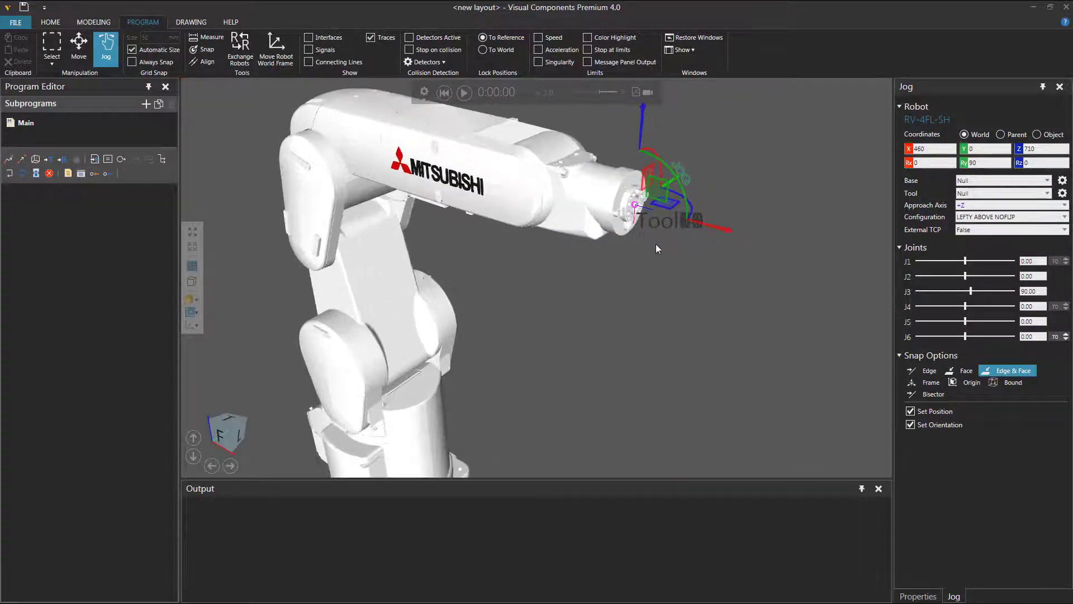
right_click_drag(658, 244, 682, 276, "shift")
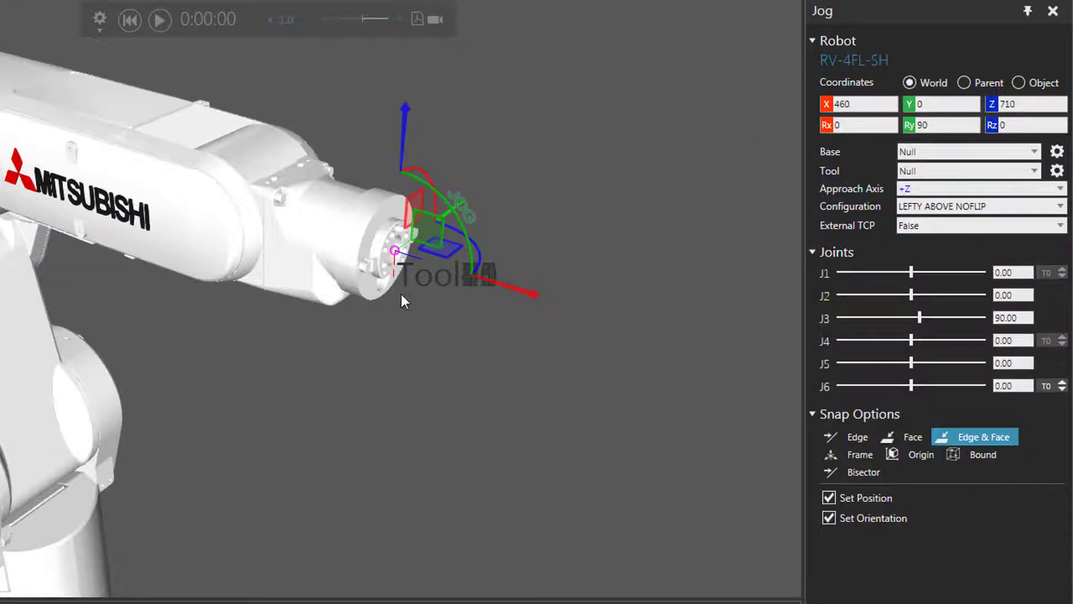
scroll(400, 294, "up", 2)
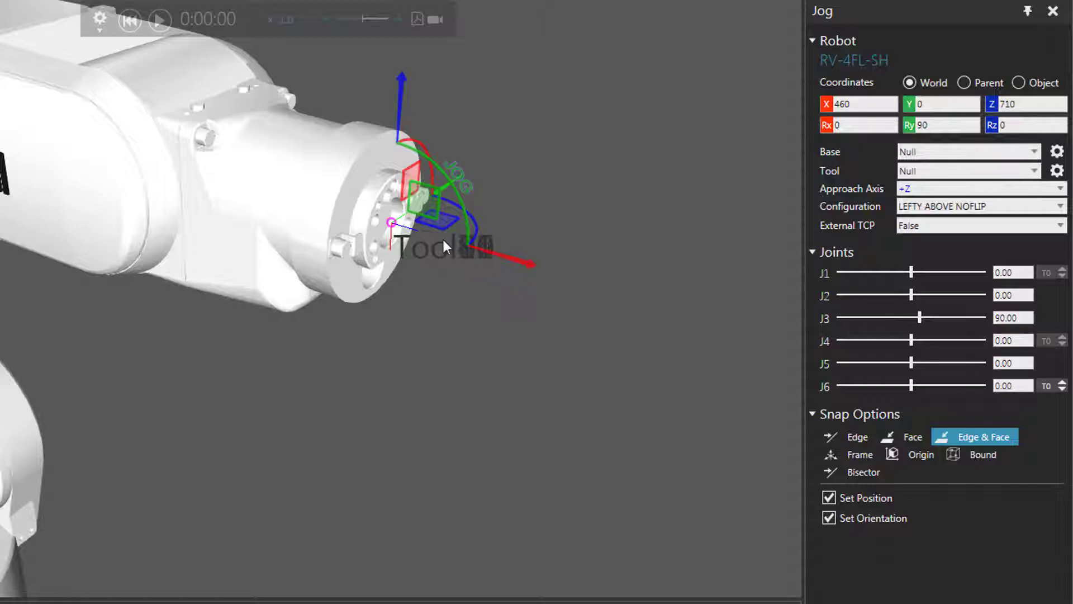
left_click(1019, 83)
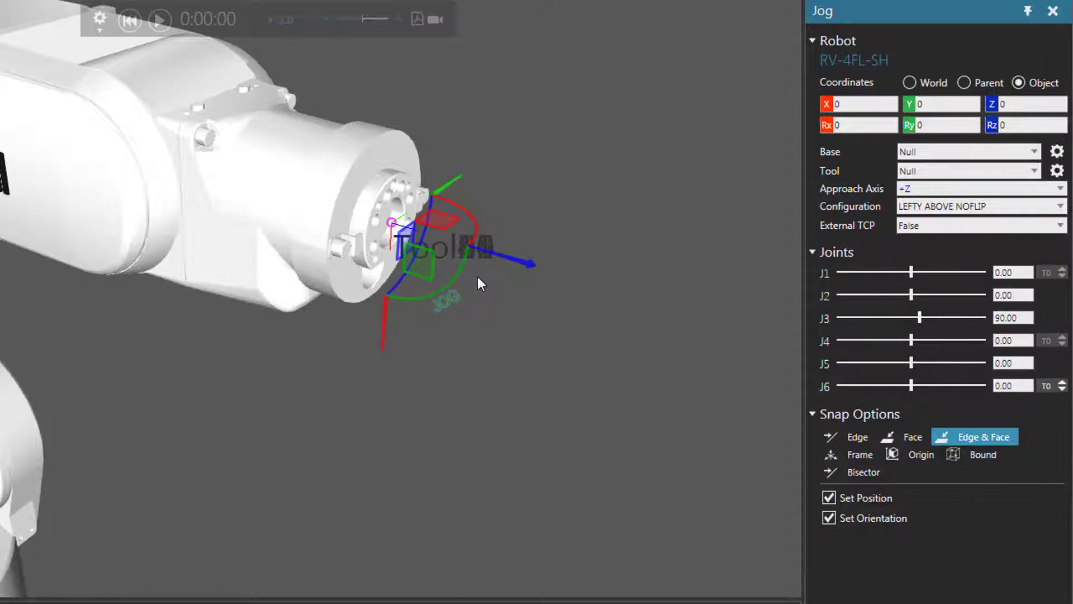
- Choose Tool1 as the robot's active tool and open its properties to inspect the frame's settings
left_click(1034, 168)
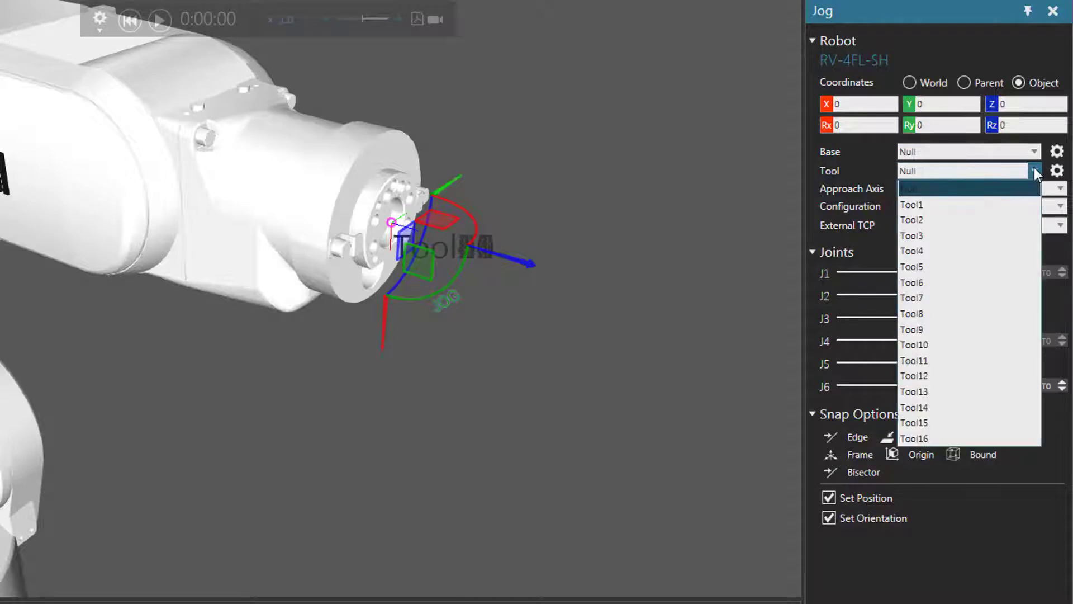
left_click(977, 205)
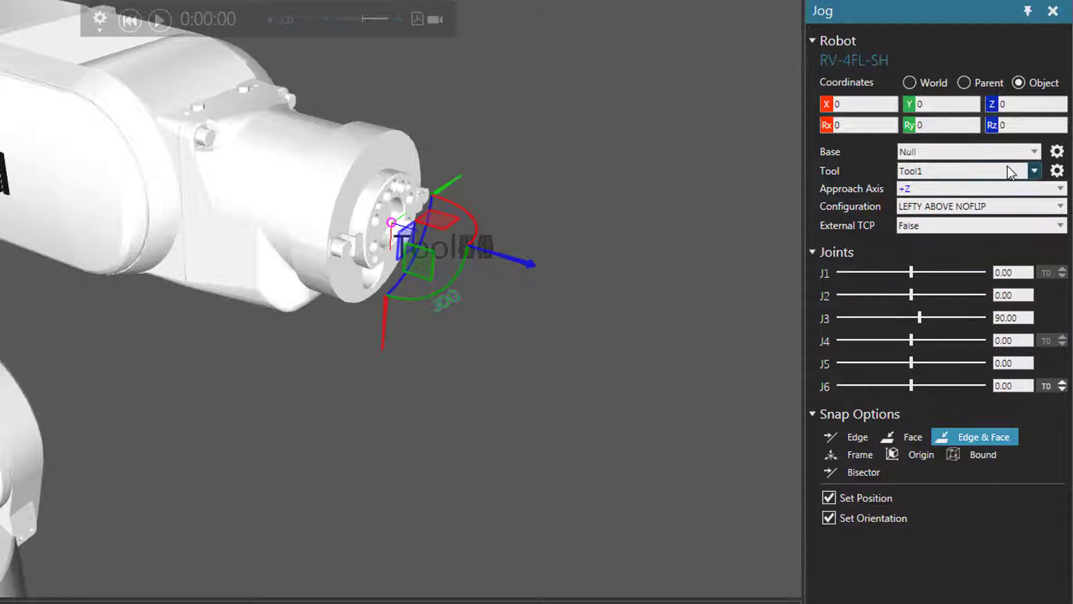
left_click(1058, 172)
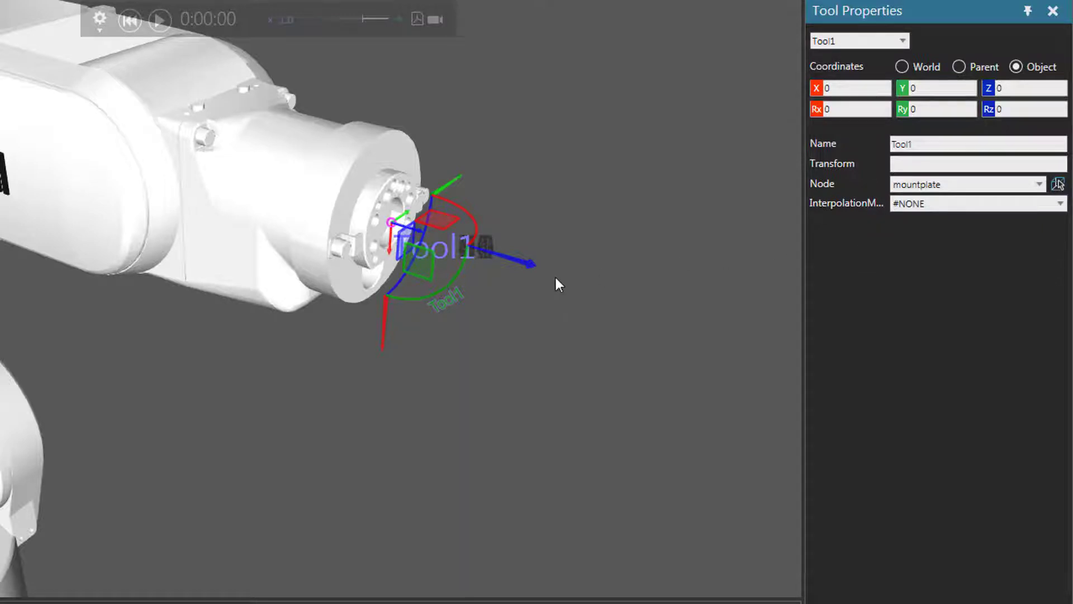
scroll(556, 277, "down", 3)
scroll(615, 394, "up", 3)
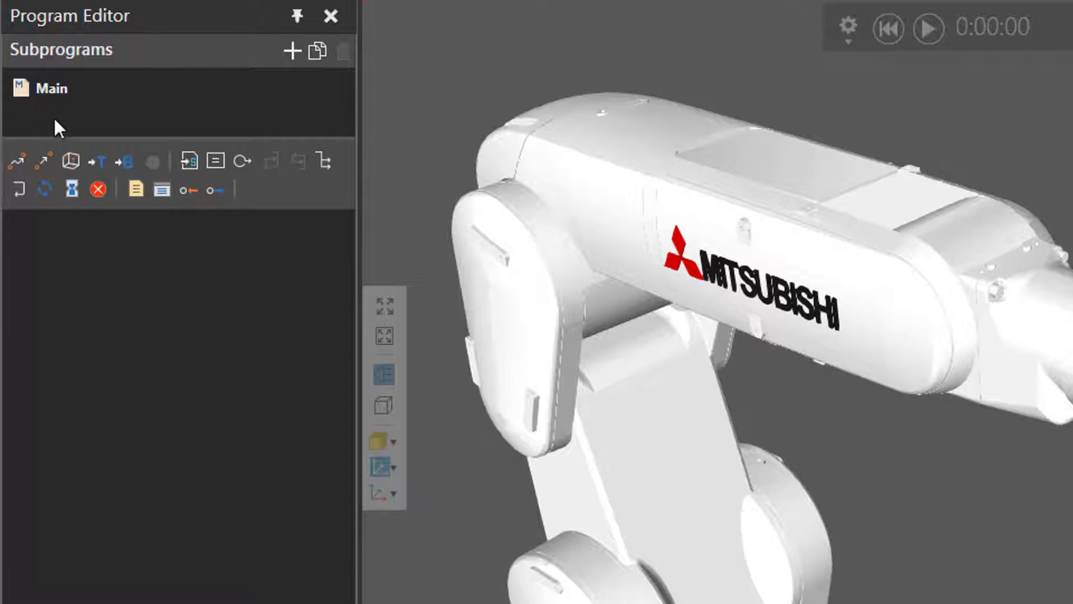
- Add a Define Tool statement to the Main program for Tool1, with IsRelative enabled and Tz set to 300
left_click(99, 161)
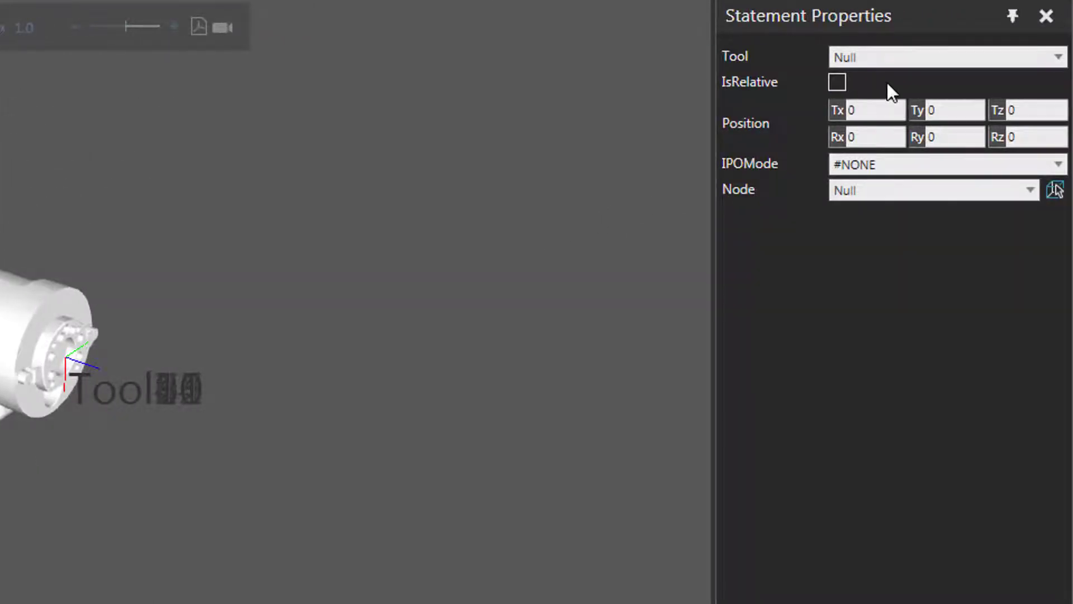
left_click(901, 57)
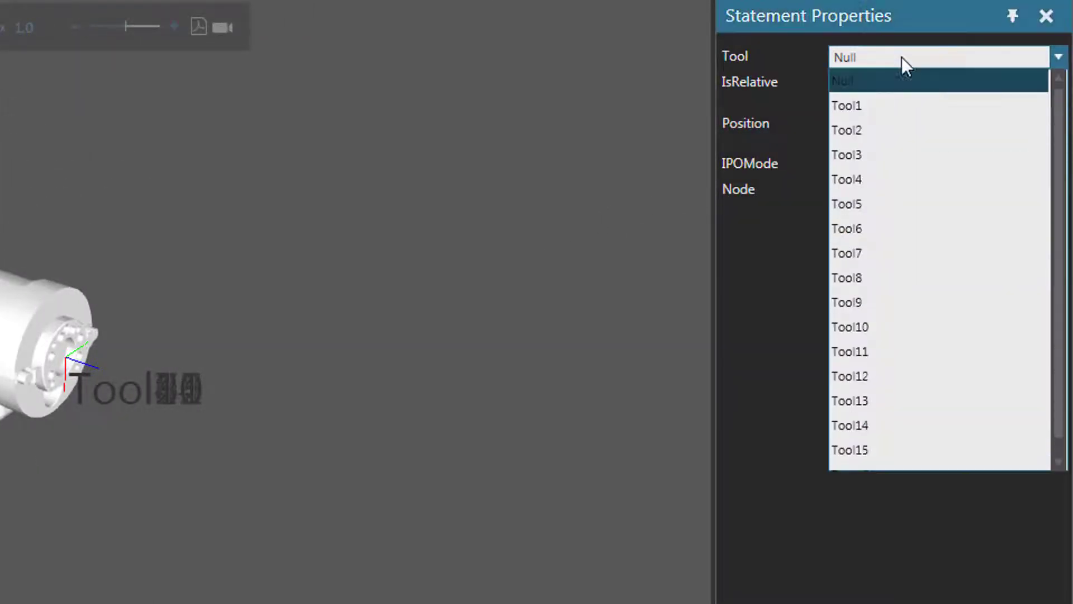
left_click(904, 105)
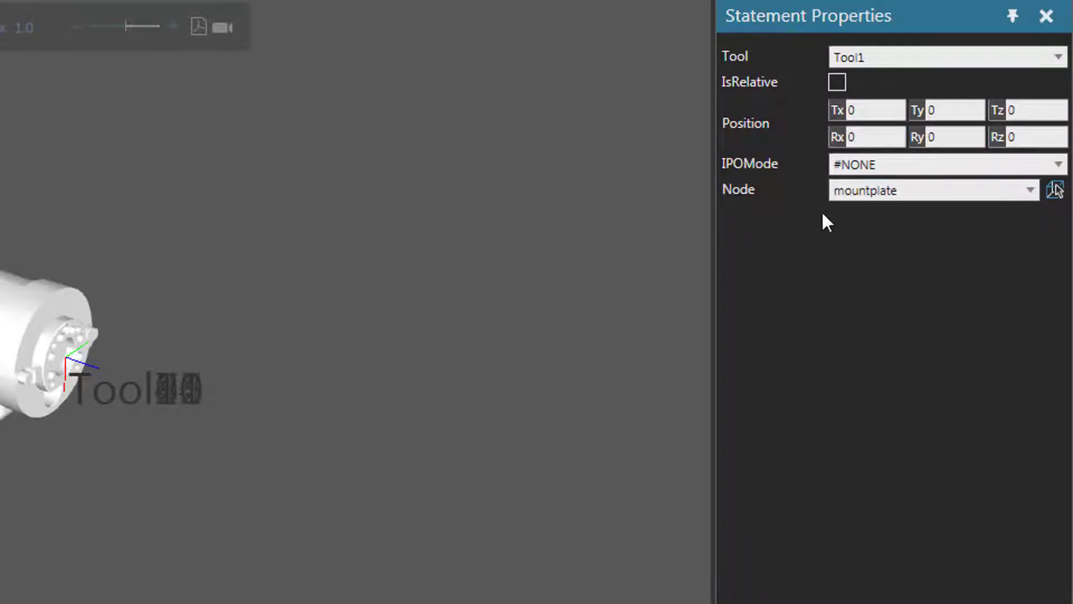
left_click(839, 87)
type("300")
key("Return")
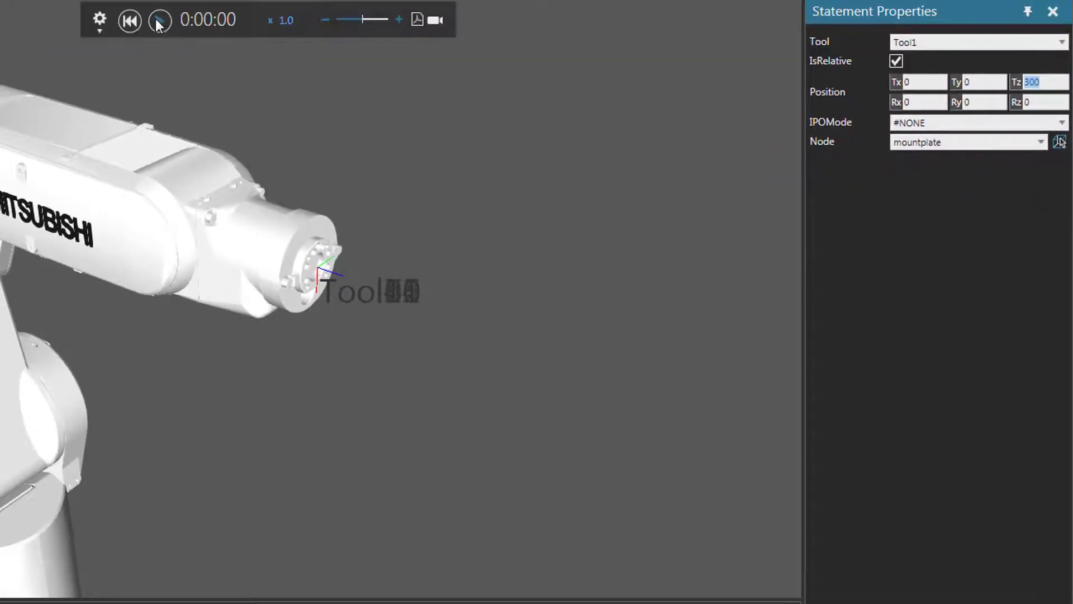
- Run the simulation to check how the statement moves the Tool1 frame, and reset it
left_click(159, 25)
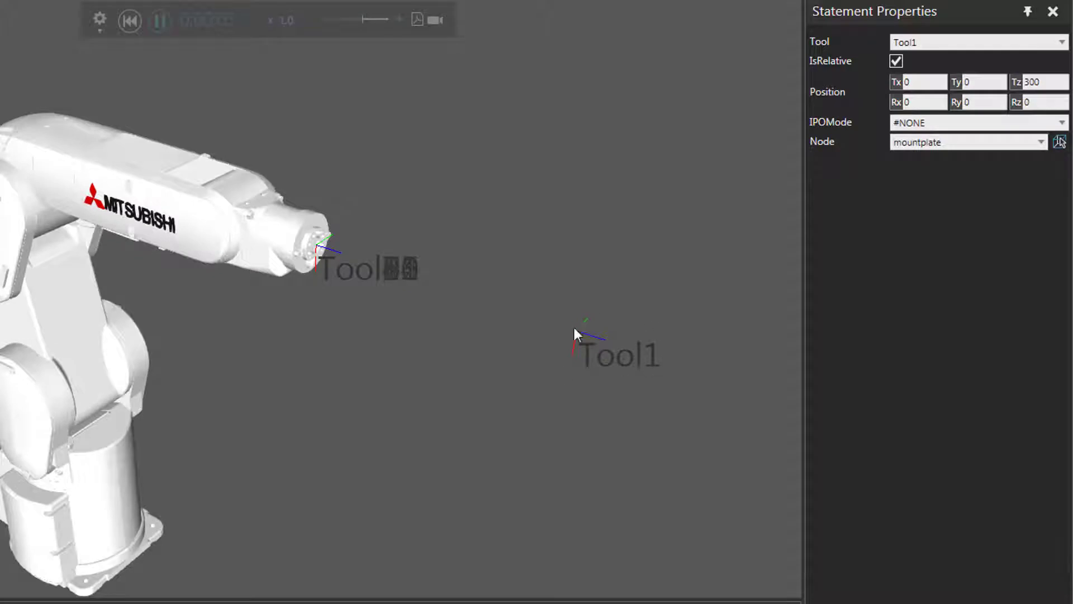
left_click(130, 21)
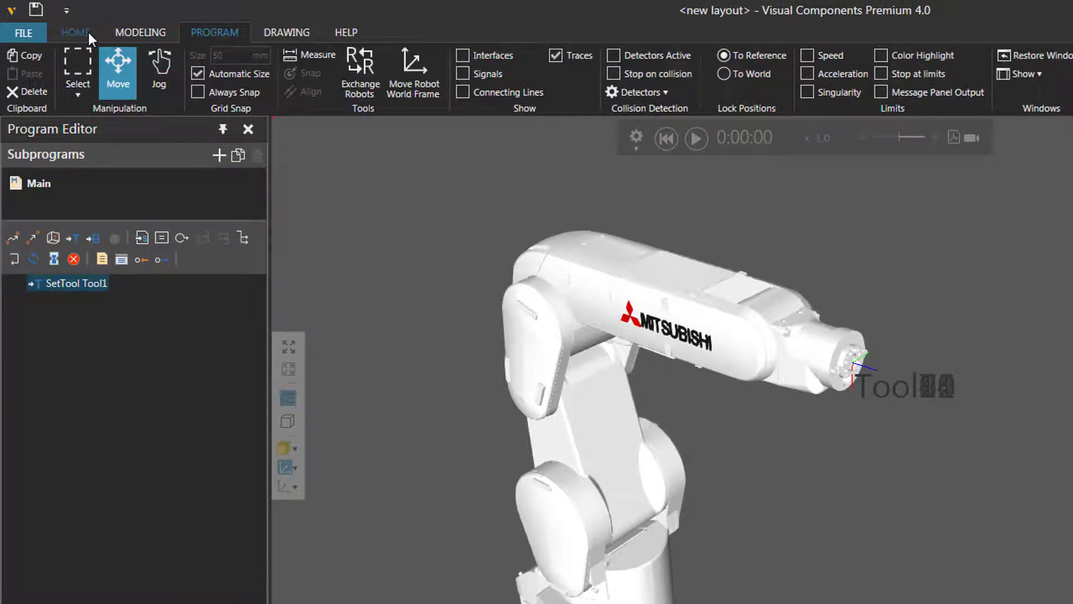
- Add the Visual Components Weld torch from the Tools models to the robot's mounting plate
left_click(76, 32)
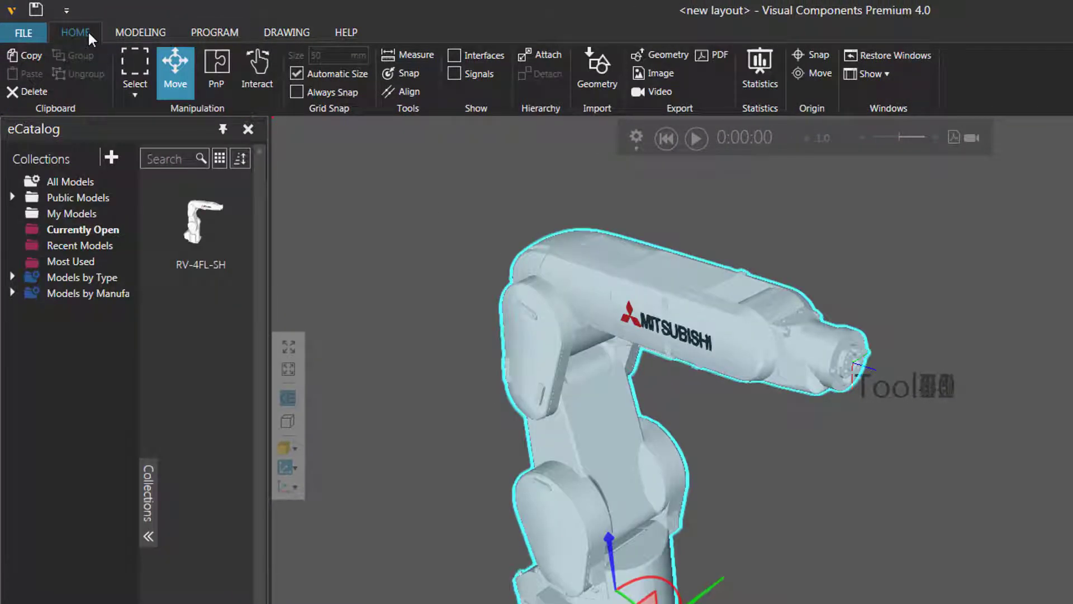
left_click(11, 278)
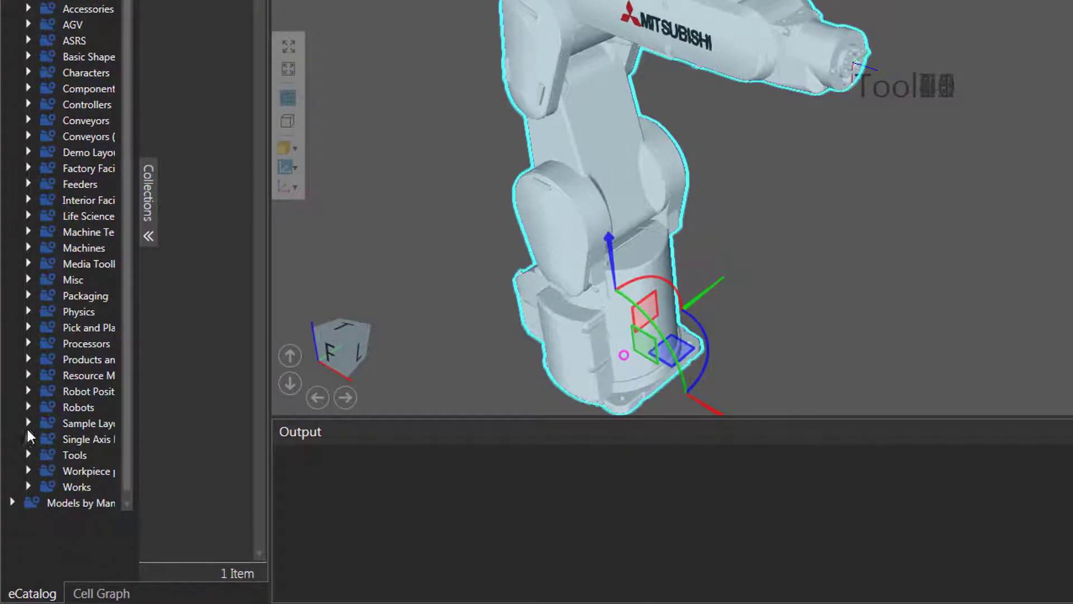
left_click(29, 455)
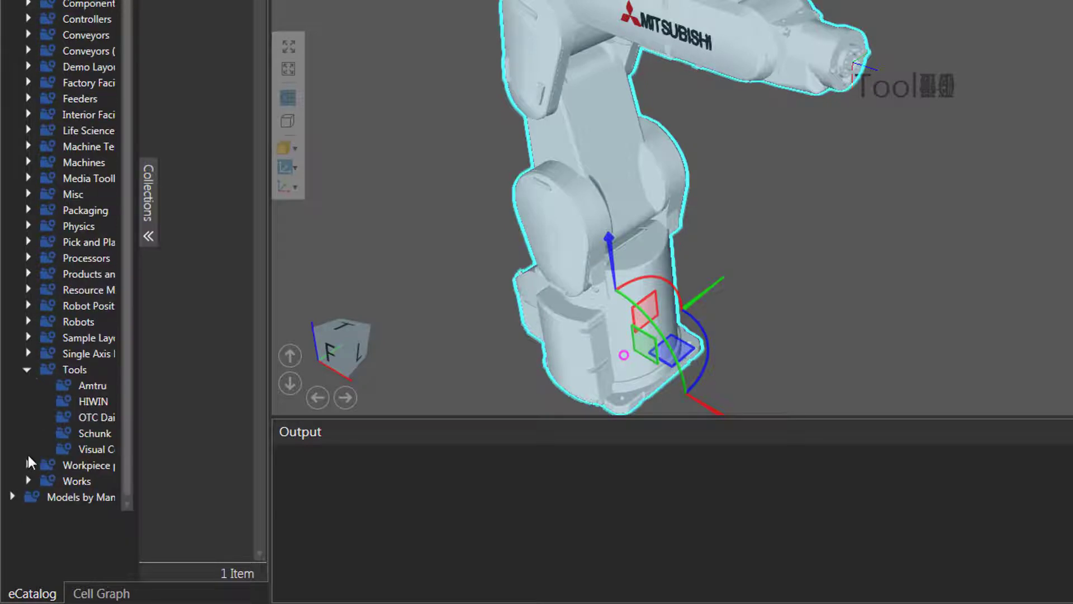
left_click(89, 450)
left_click_drag(263, 22, 263, 399)
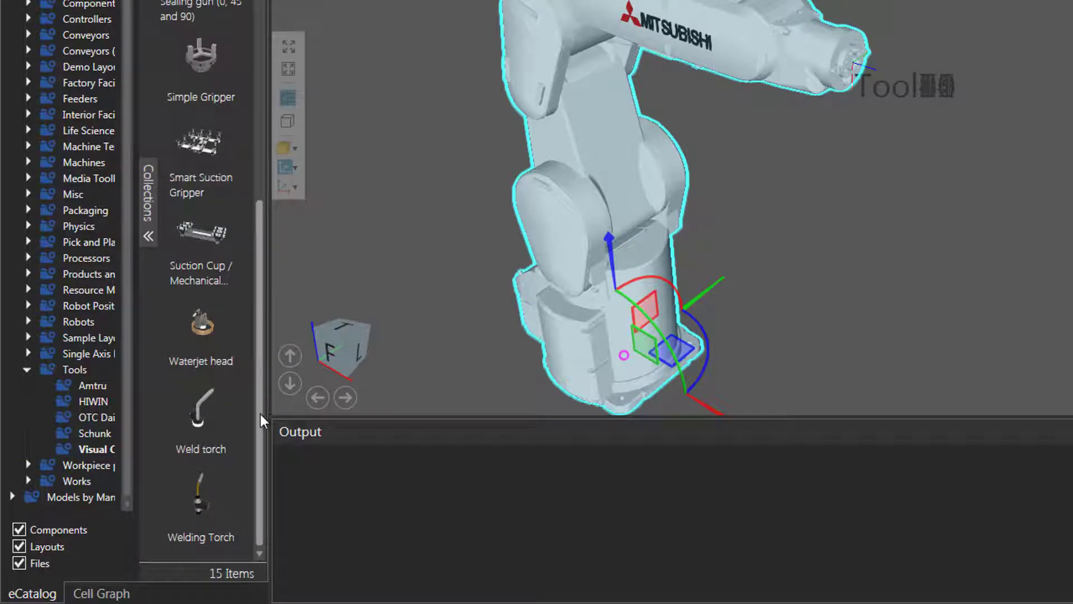
double_click(197, 424)
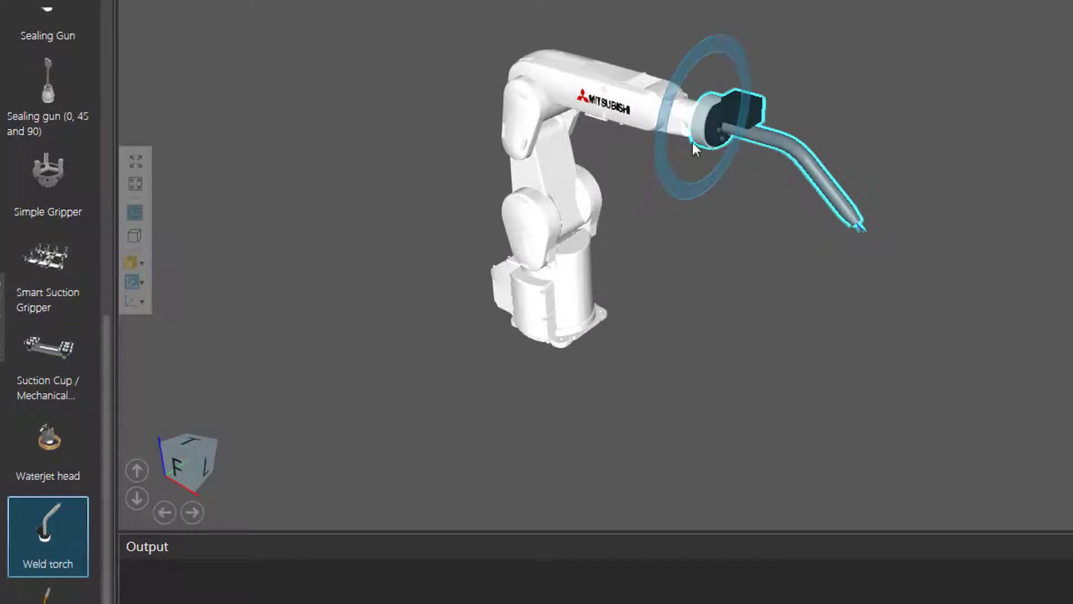
scroll(729, 213, "up", 3)
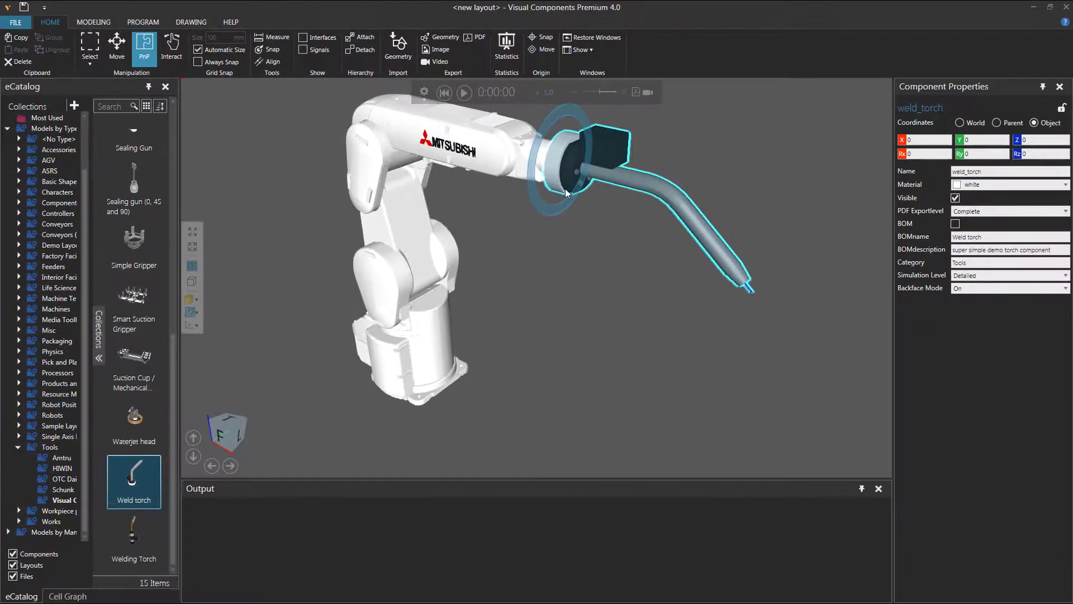
scroll(566, 189, "down", 4)
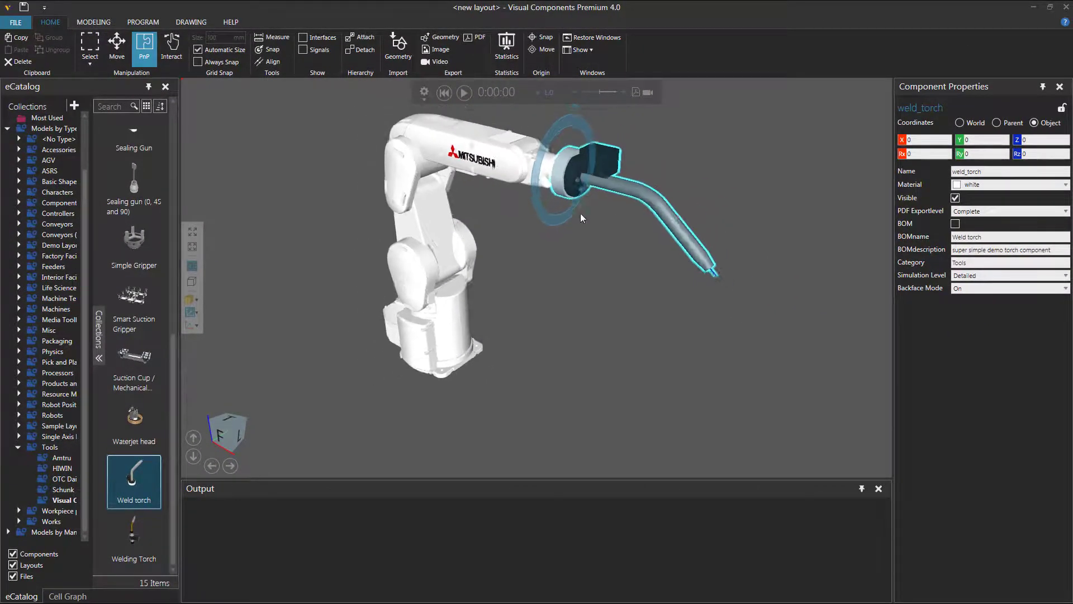
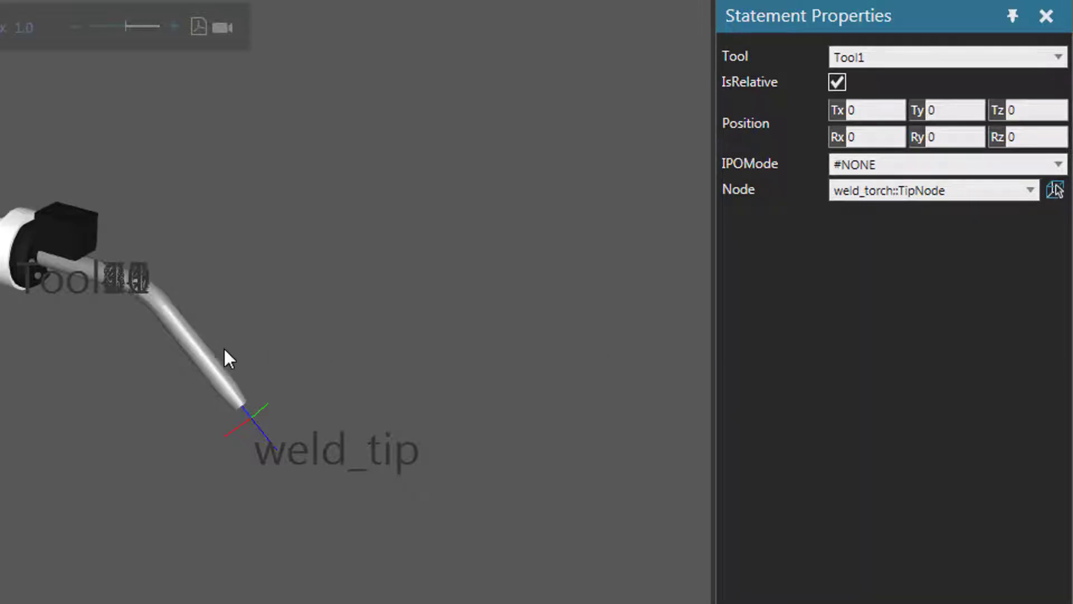
- Run the simulation with IsRelative enabled and the torch's TipNode as reference, check Tool1's location with the jog manipulator, and reset
scroll(253, 408, "up", 3)
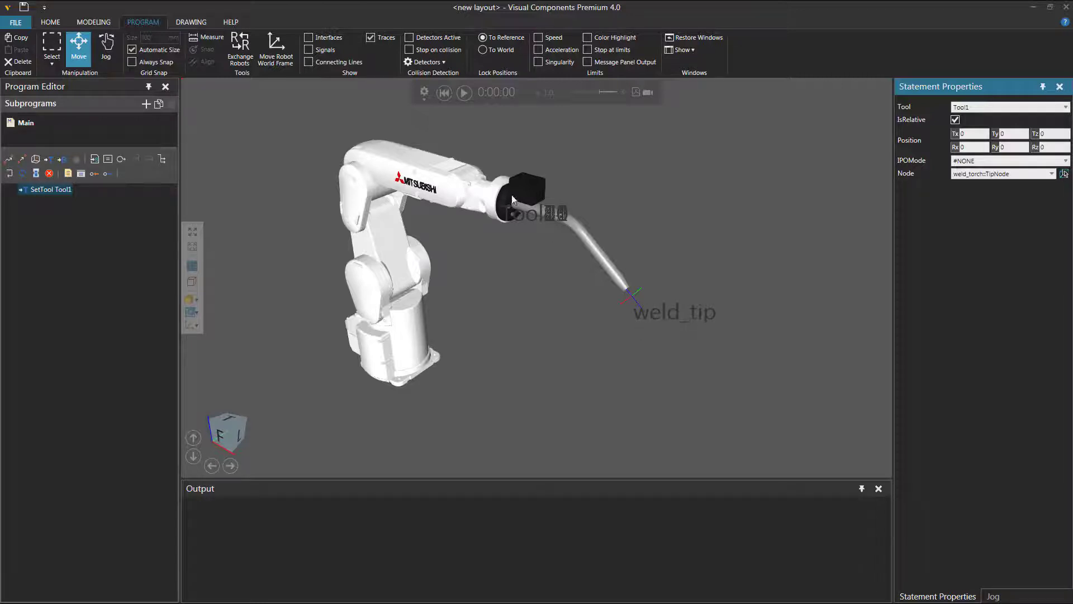
left_click(465, 93)
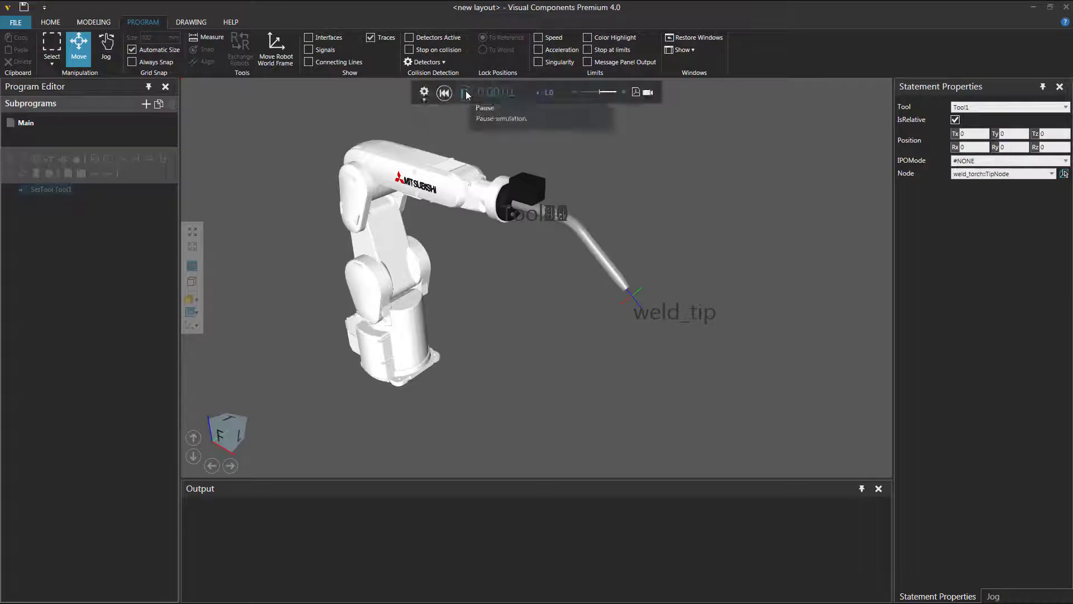
left_click(466, 93)
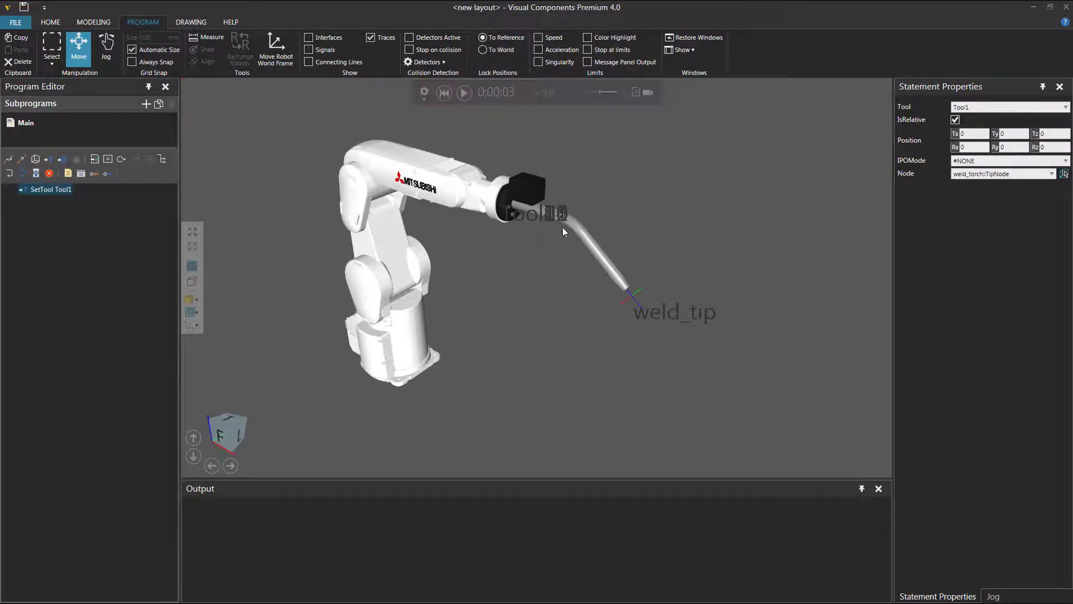
scroll(636, 334, "up", 3)
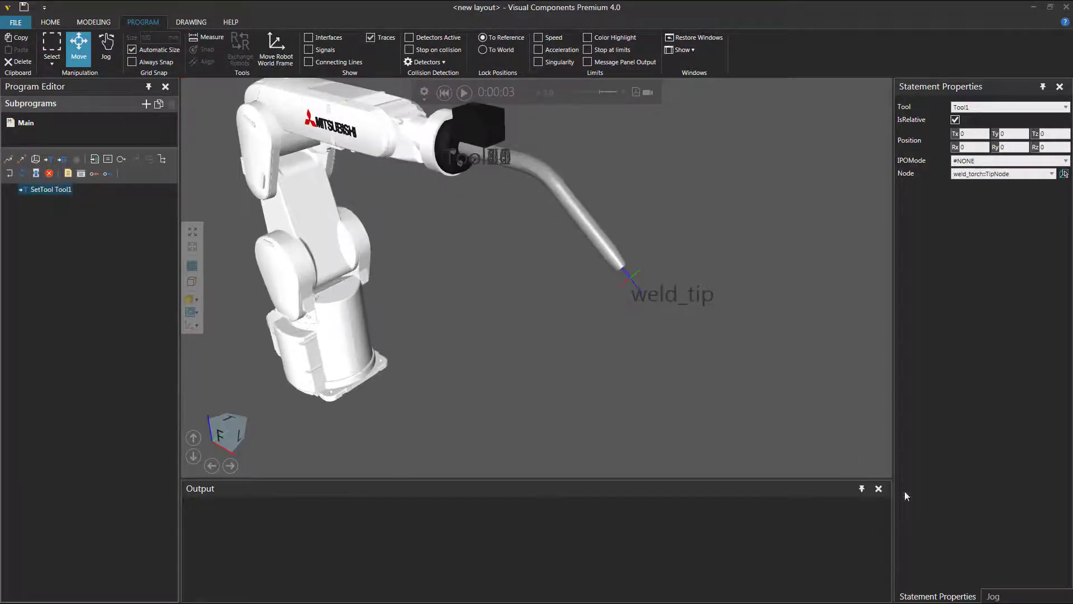
left_click(993, 596)
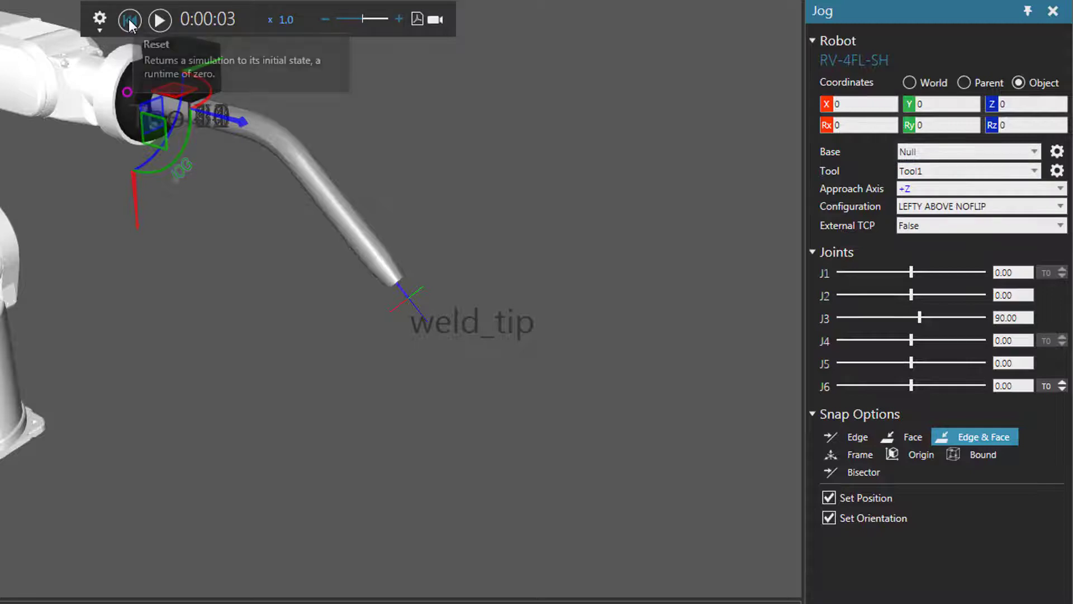
left_click(130, 21)
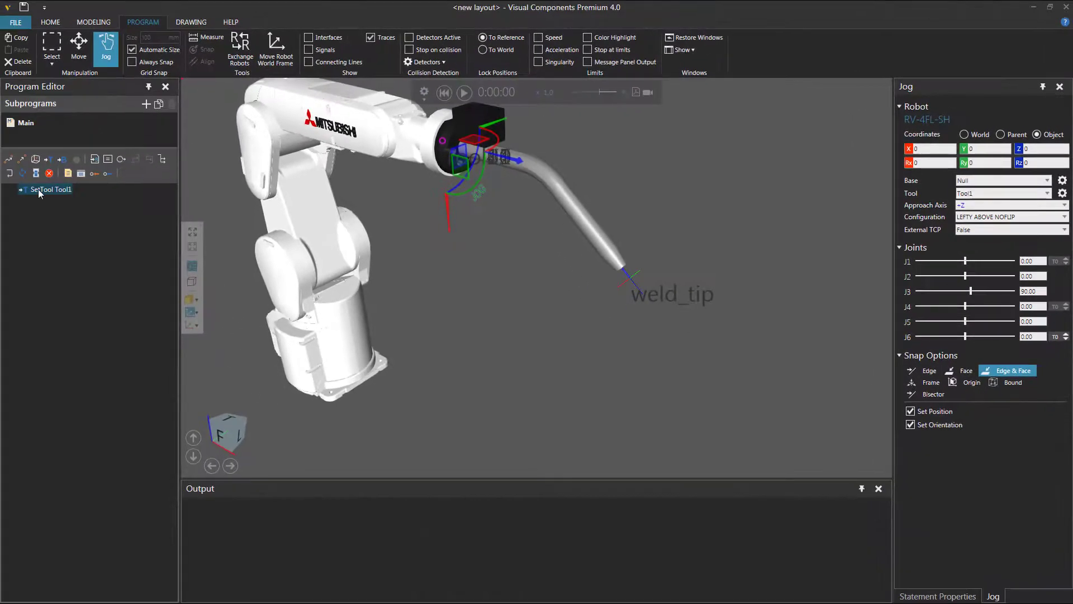
- Disable IsRelative in the Tool1 Define Tool statement, run the simulation to check the frame against the weld tip, and reset it
left_click(61, 192)
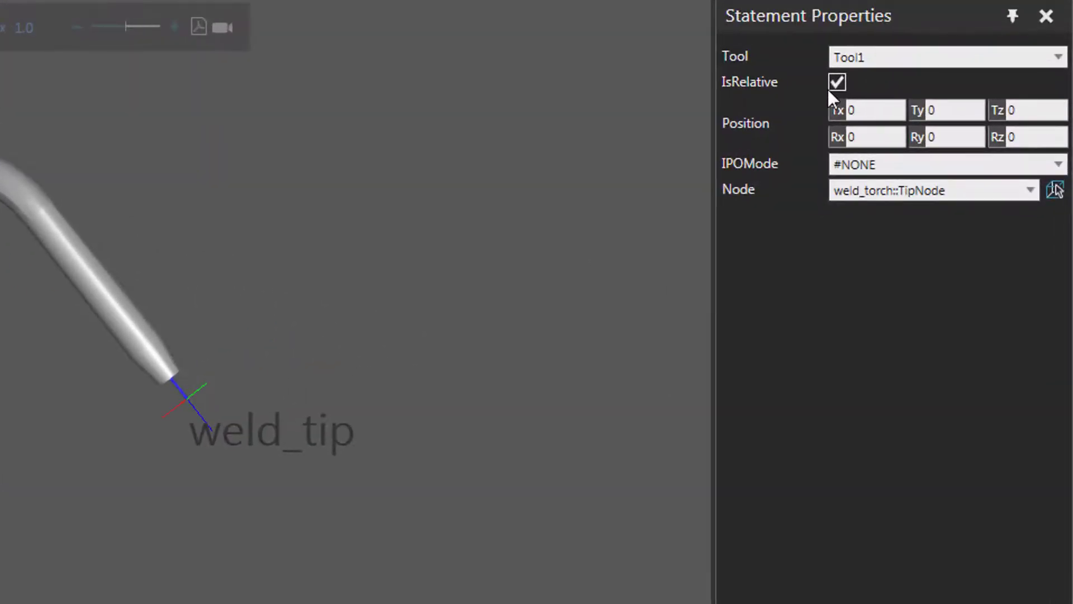
left_click(837, 82)
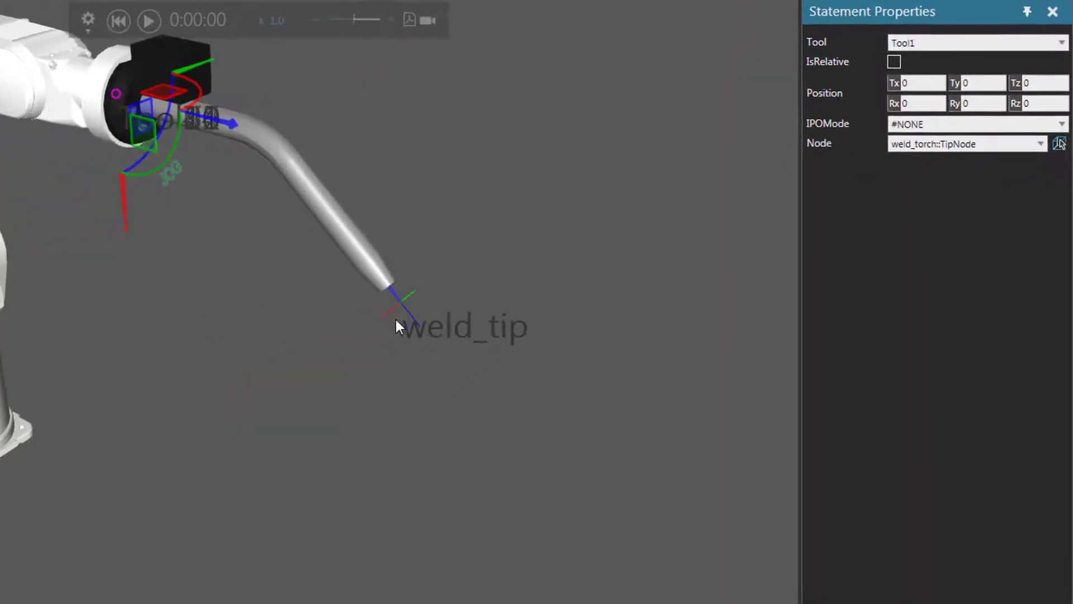
left_click(160, 23)
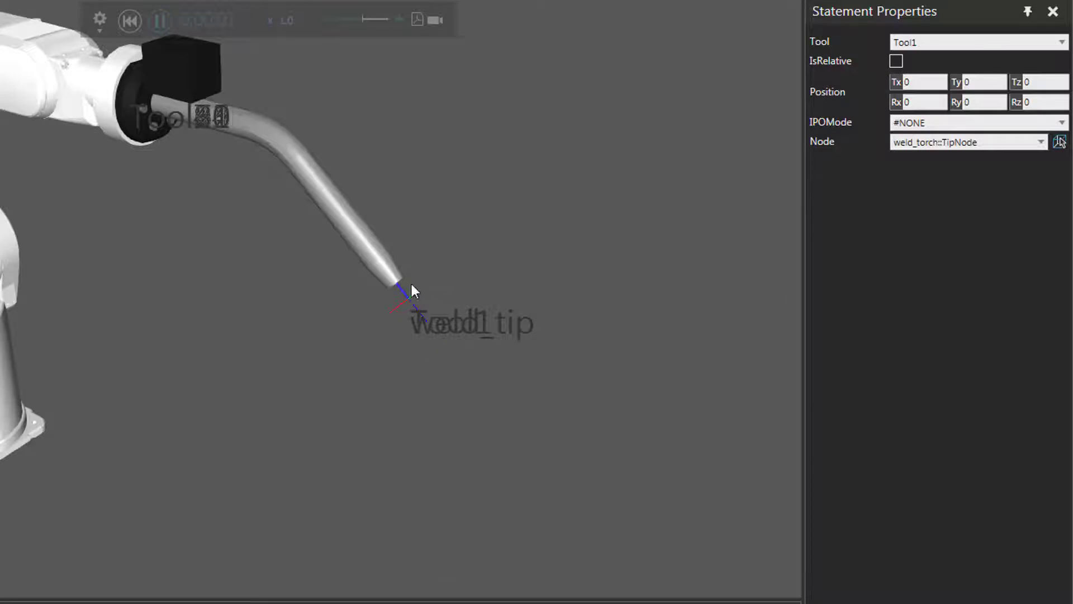
left_click(159, 21)
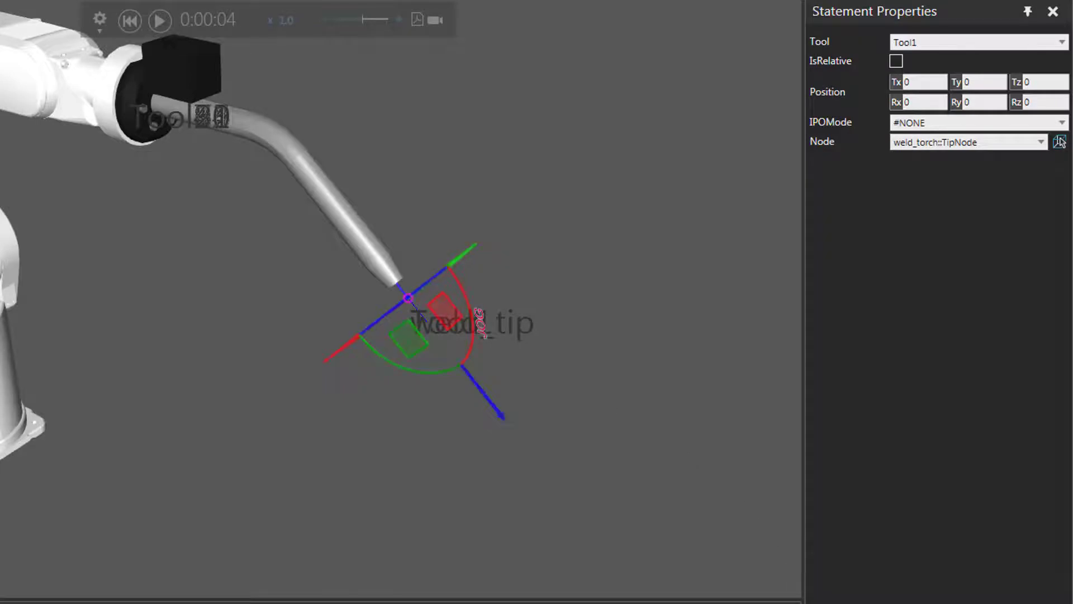
left_click(1060, 141)
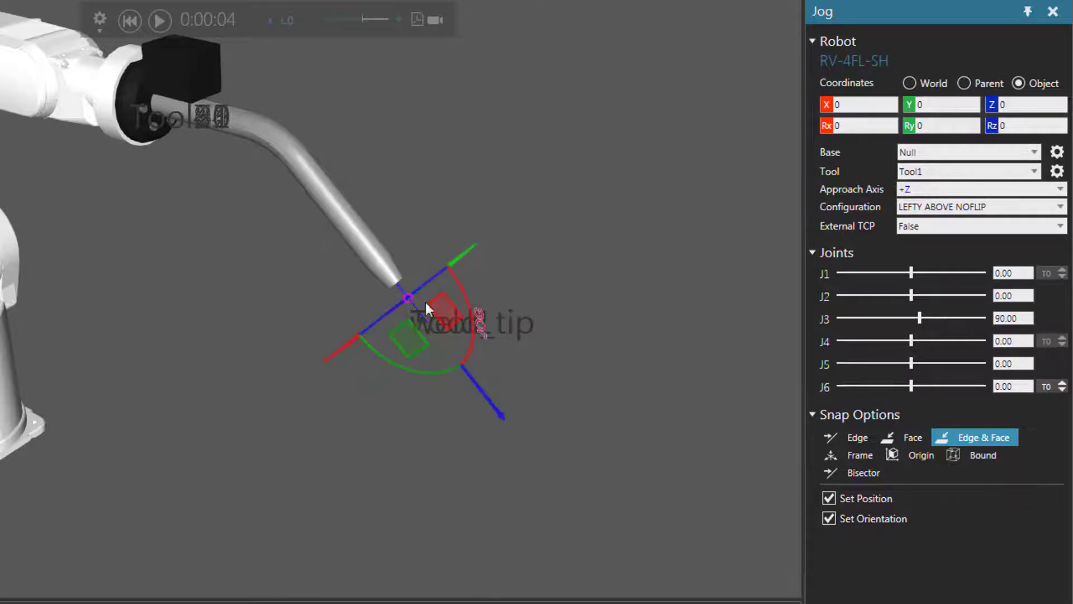
left_click(130, 21)
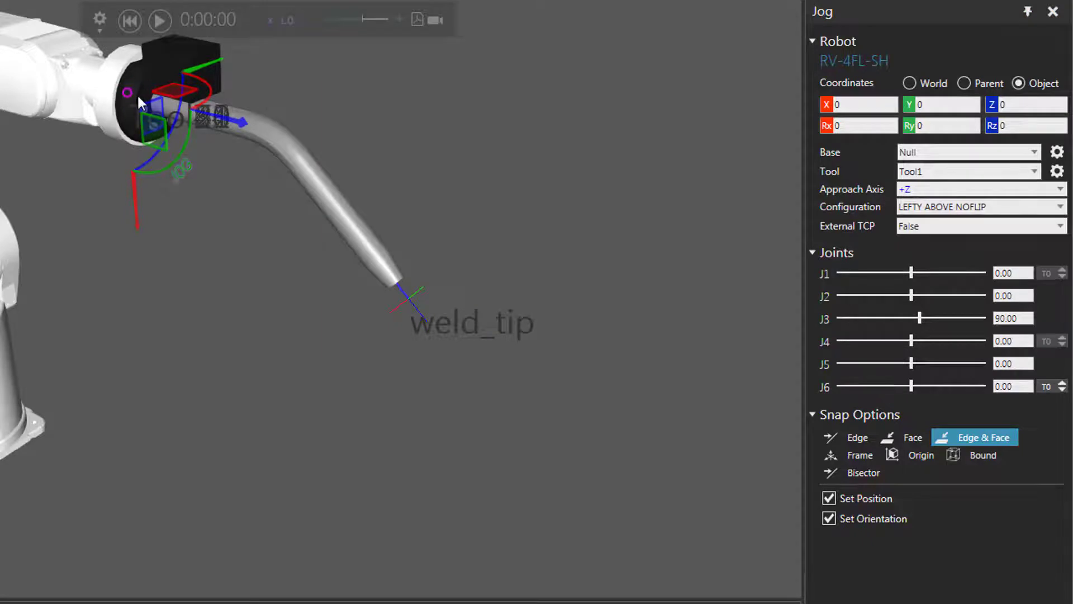
- Delete the weld torch from the robot's mounting plate
middle_click_drag(224, 256, 238, 268)
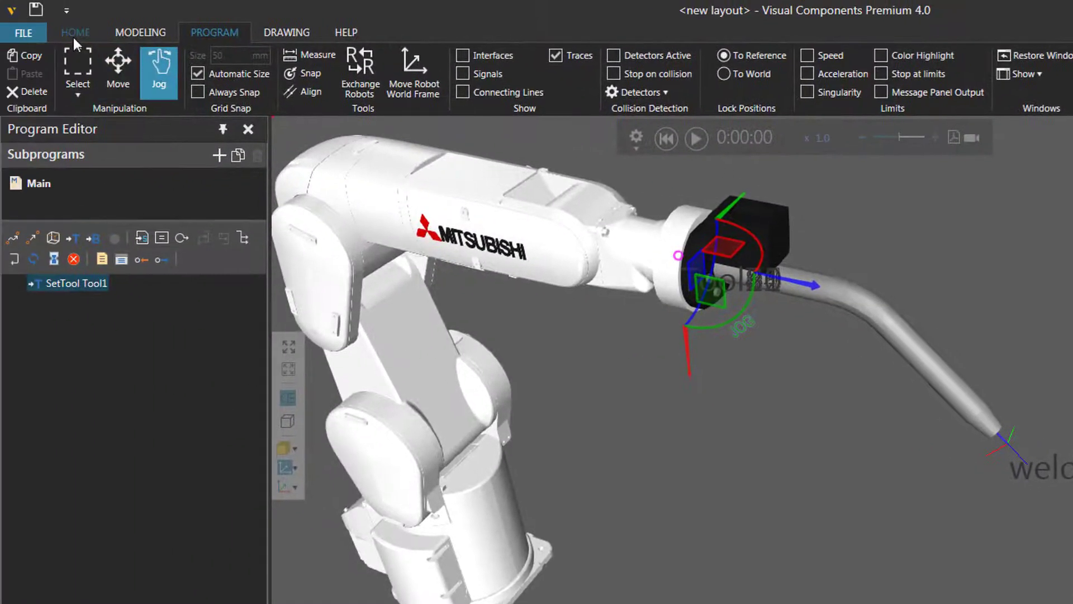
left_click(74, 34)
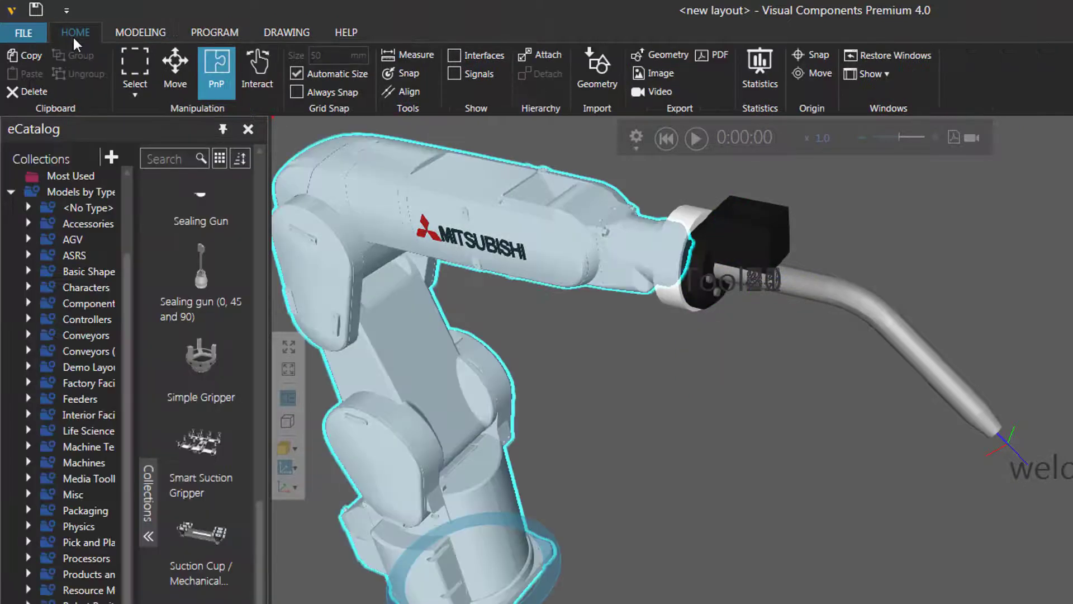
left_click(803, 290)
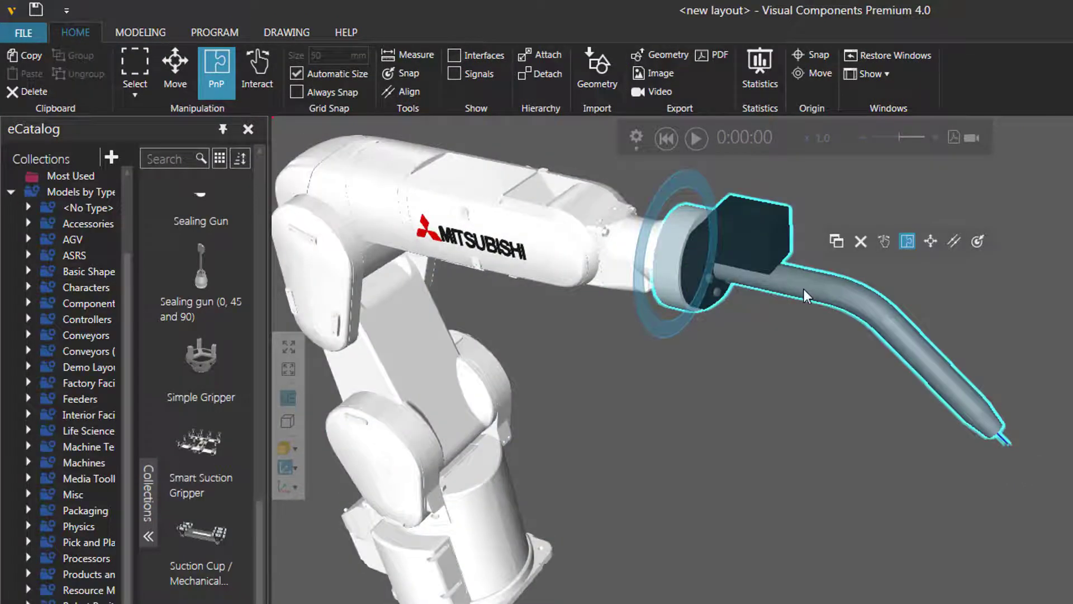
left_click(859, 243)
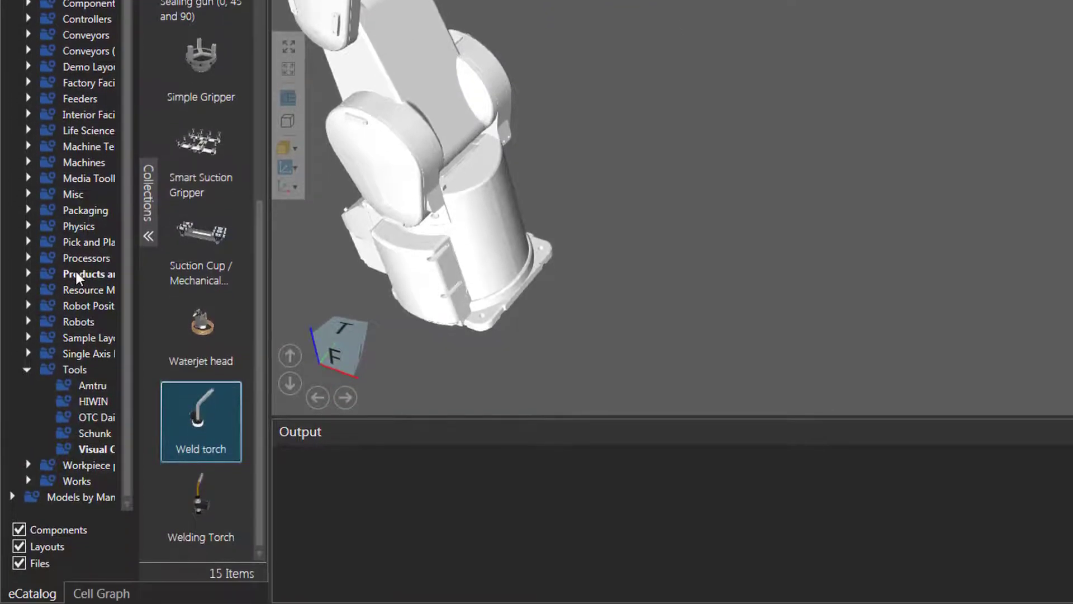
- Place the Visual Components Cube from Products and Containers on the floor near the robot, at about X 244 and Y -84
left_click(76, 570)
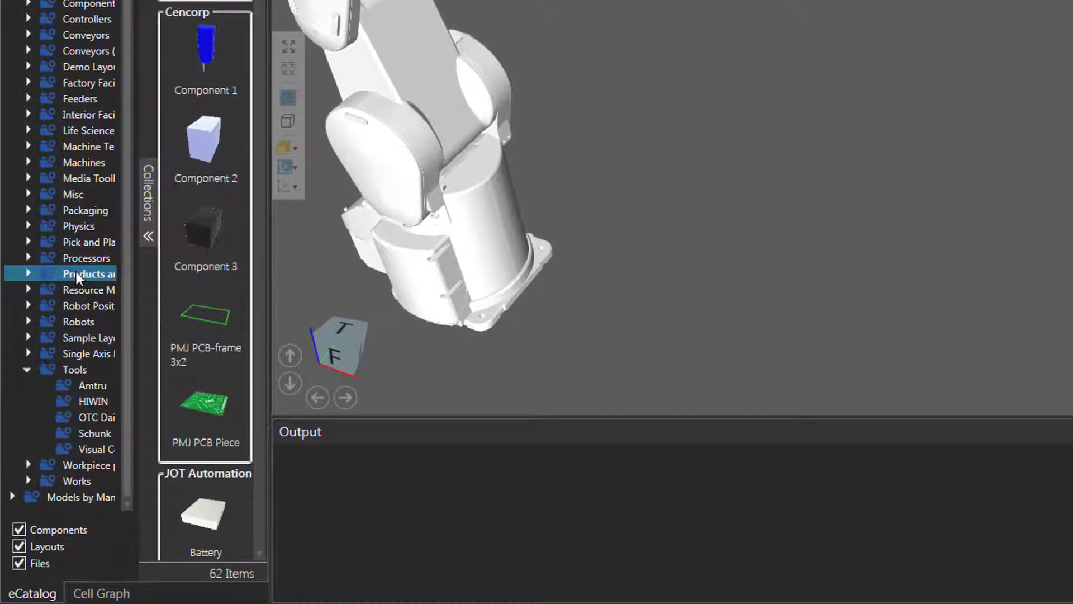
left_click(28, 274)
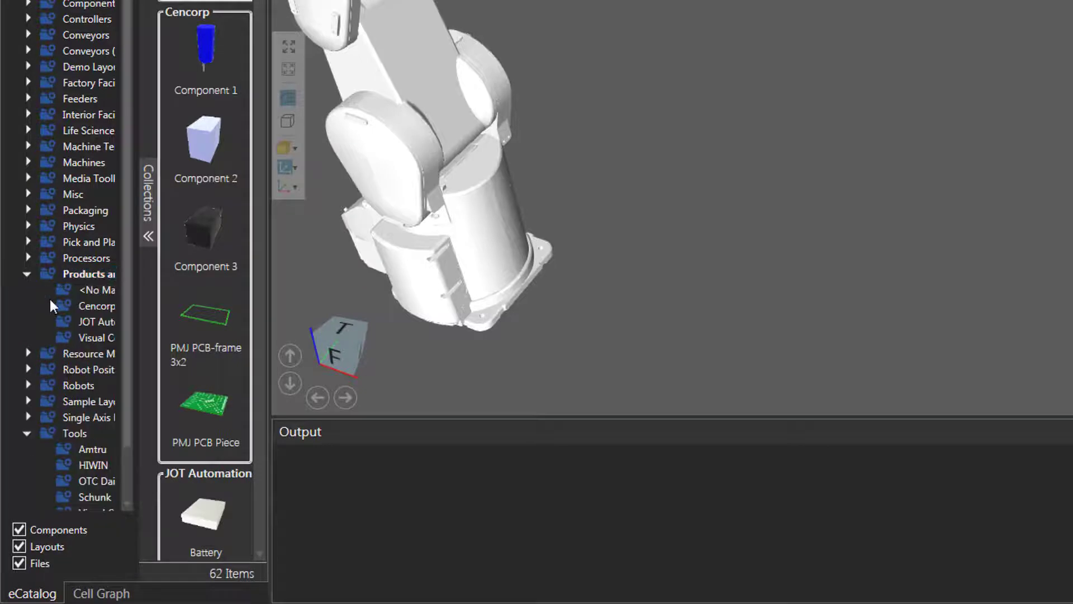
left_click(89, 336)
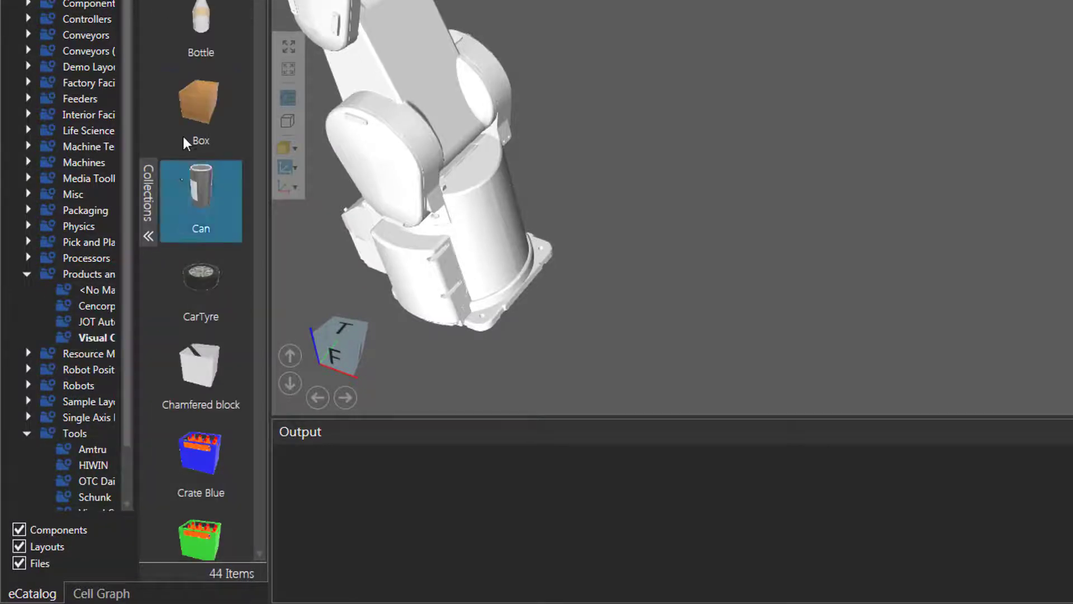
scroll(182, 133, "down", 10)
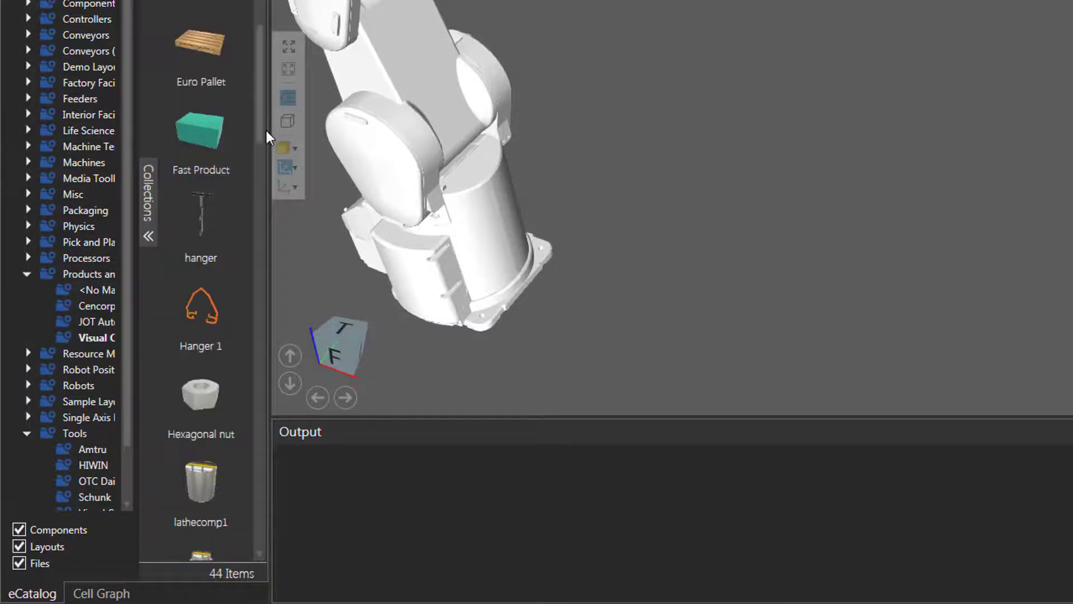
scroll(265, 132, "up", 5)
left_click_drag(227, 71, 719, 241)
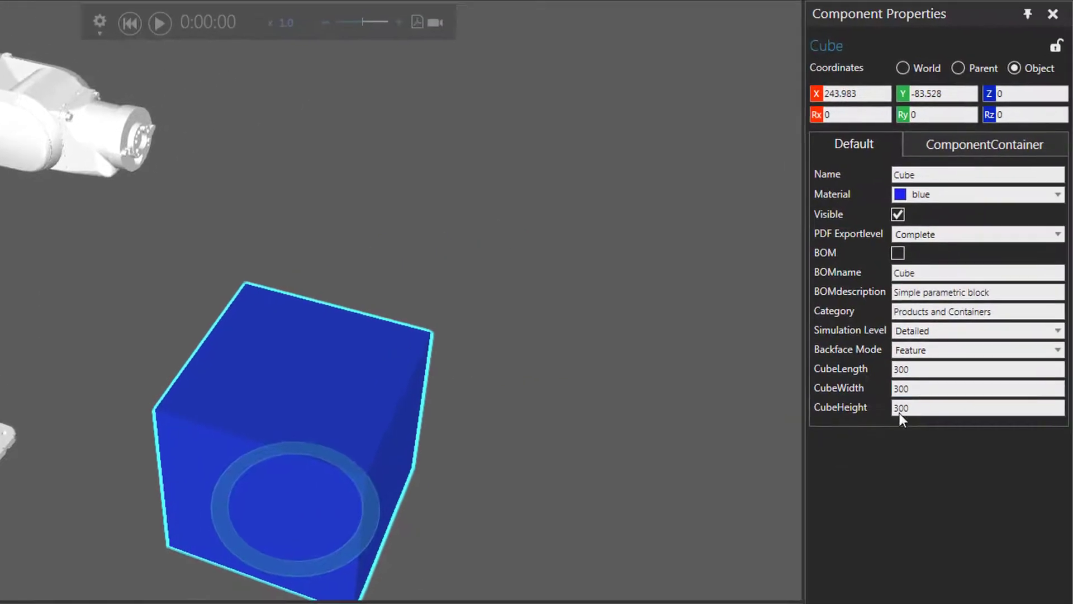
- Set the cube's CubeLength, CubeWidth and CubeHeight to 100 each
left_click(922, 370)
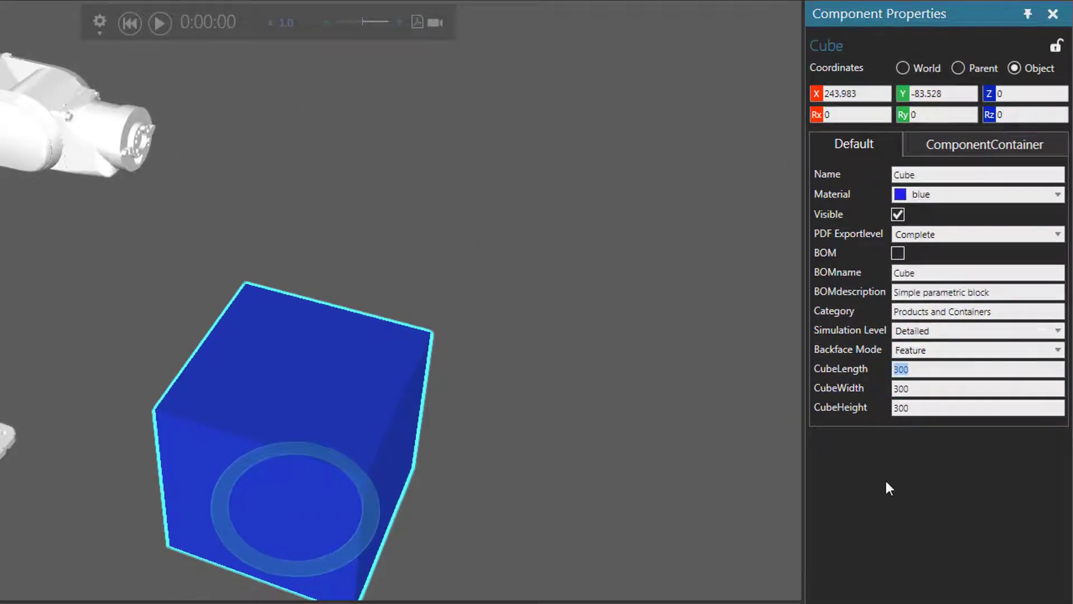
type("100")
key("Tab")
type("100")
key("Tab")
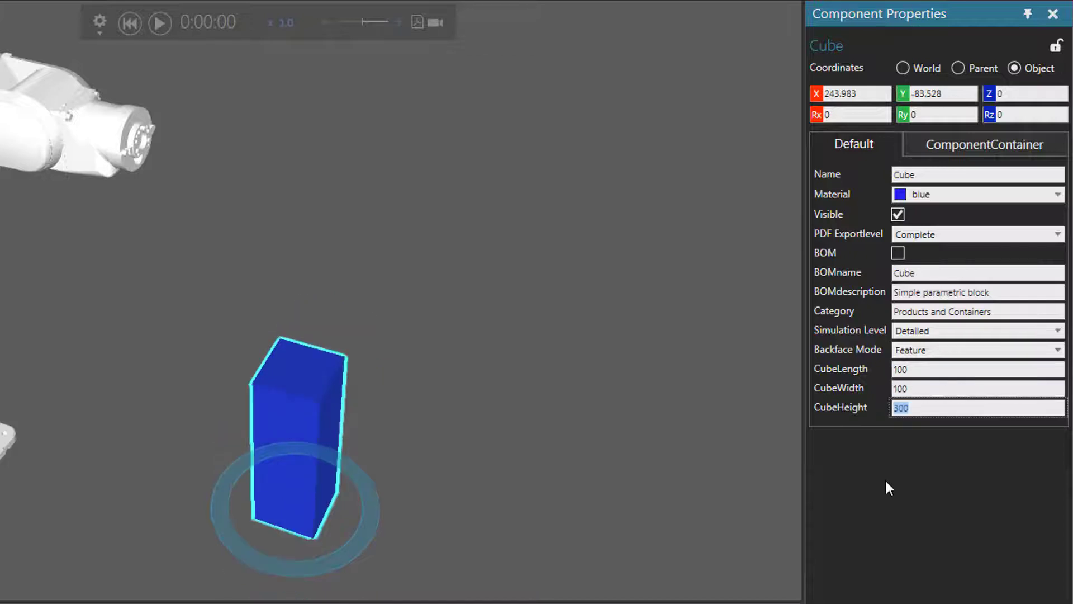
type("100")
key("Return")
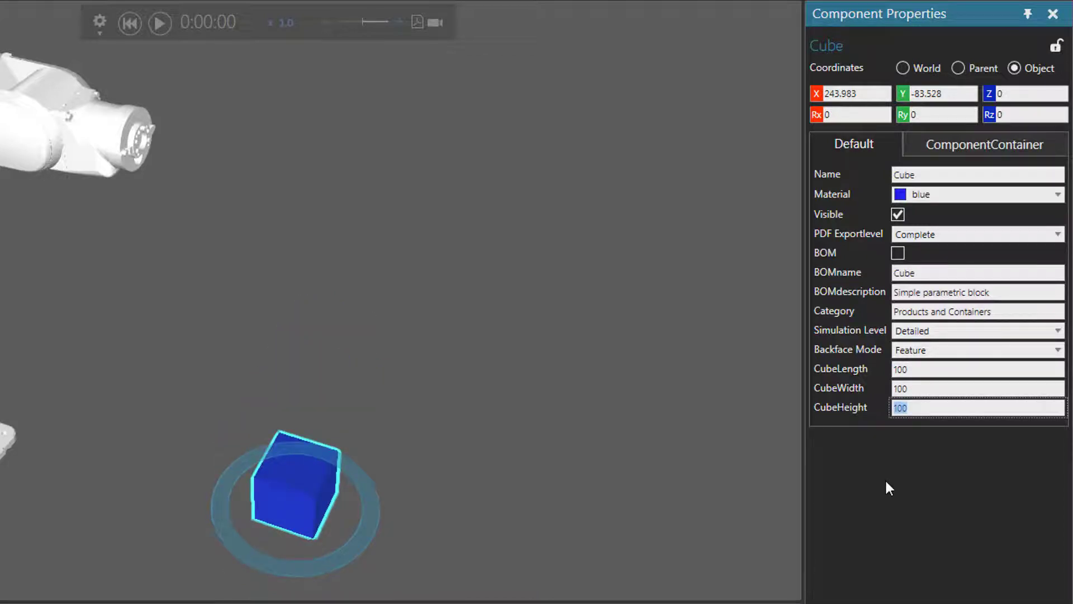
- Switch to robot programming and snap the robot's mounting flange to the centre of the cube's top face
scroll(546, 451, "down", 3)
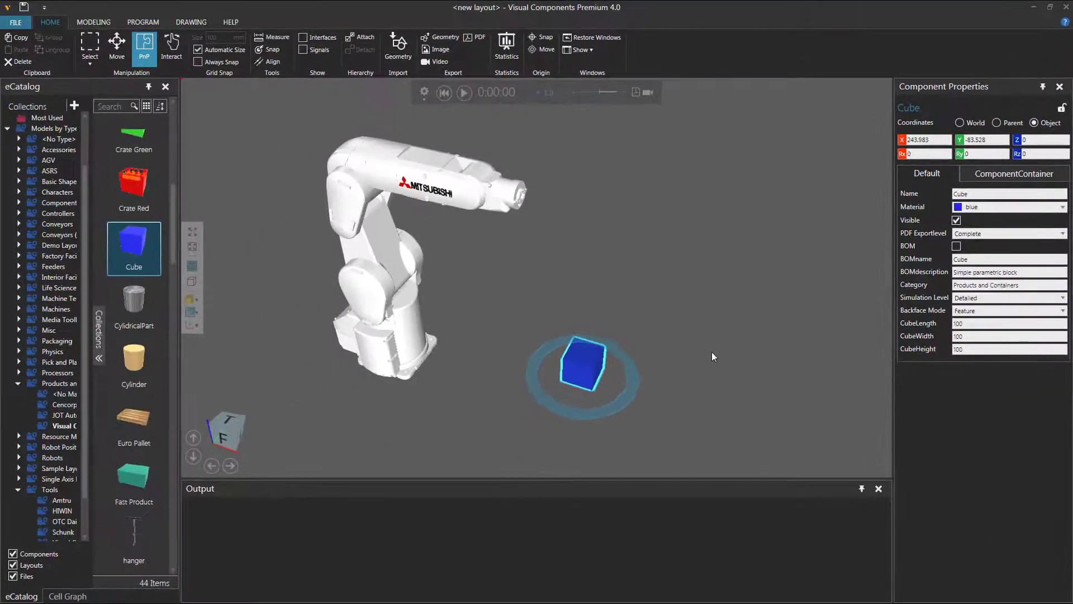
scroll(705, 361, "down", 1)
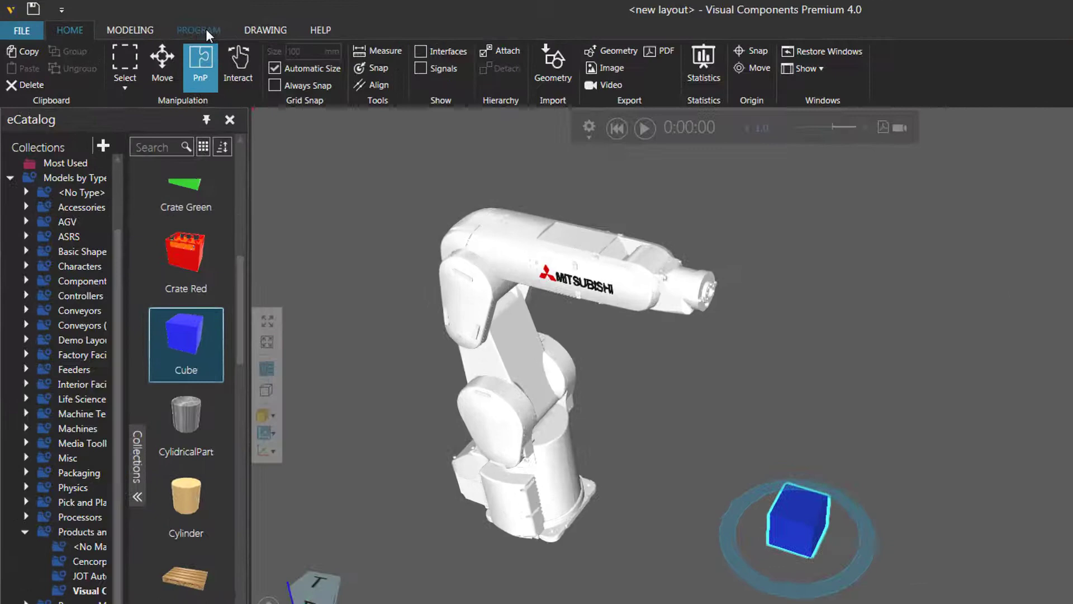
left_click(149, 23)
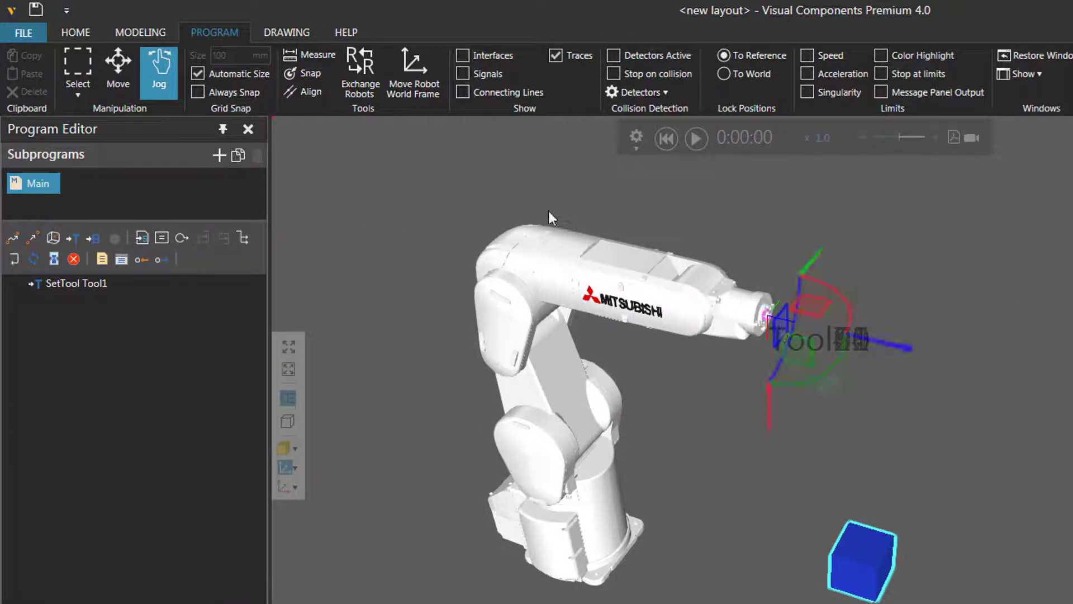
left_click(316, 72)
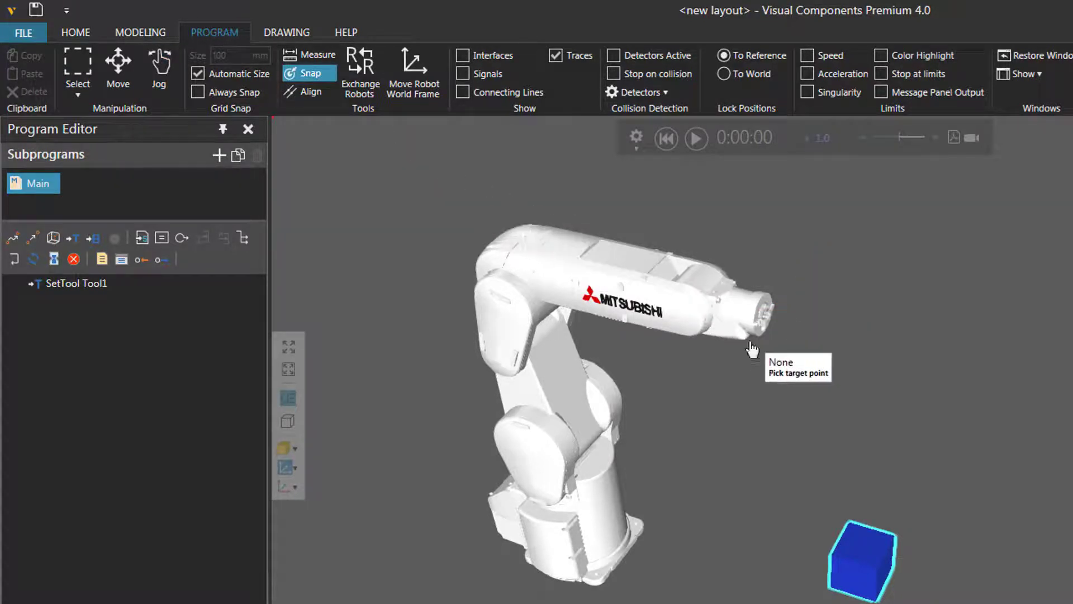
left_click(864, 544)
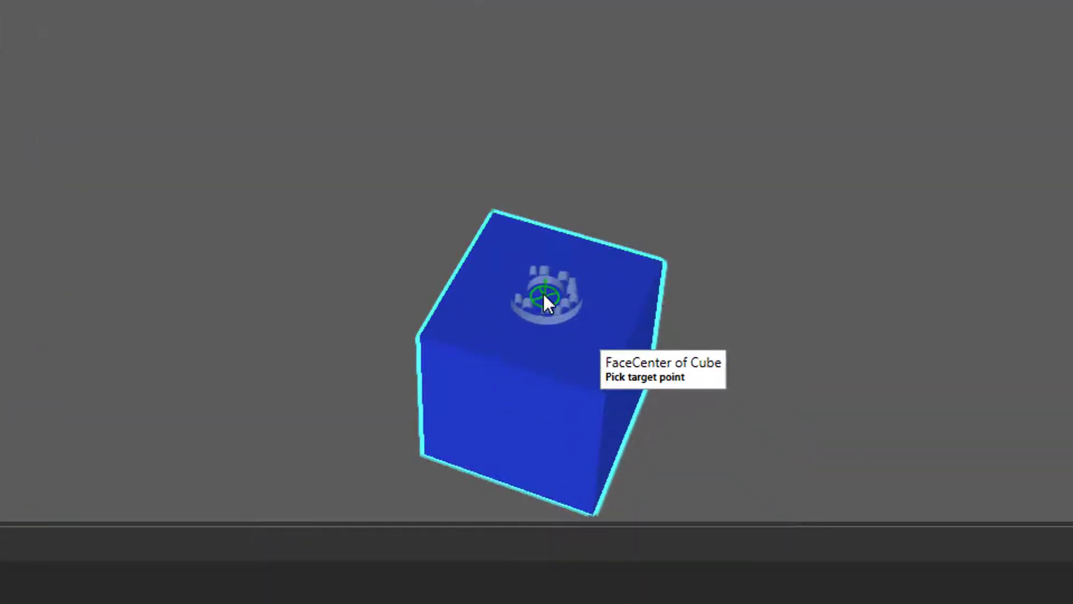
left_click(545, 294)
scroll(738, 330, "down", 5)
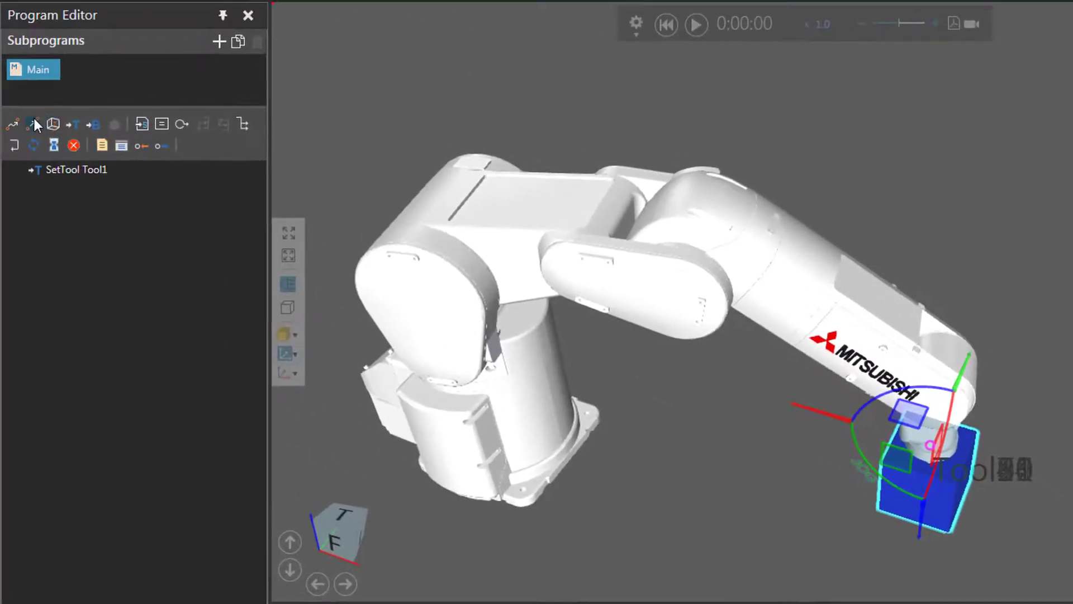
- Record a linear motion at the cube and add a Set Binary Output statement with OutputPort 1 and OutputValue enabled
left_click(33, 122)
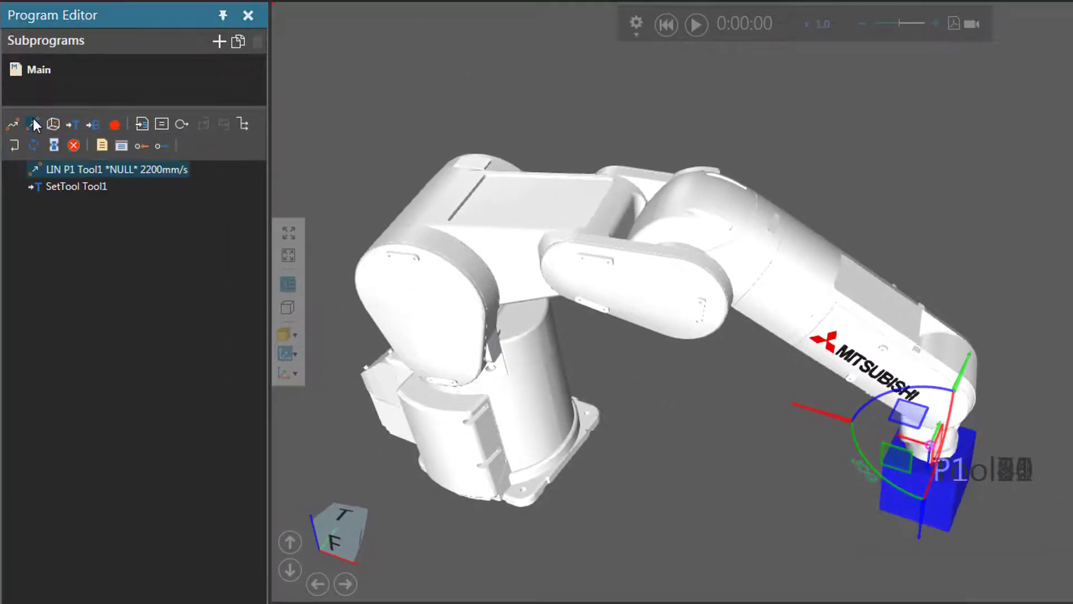
left_click(160, 146)
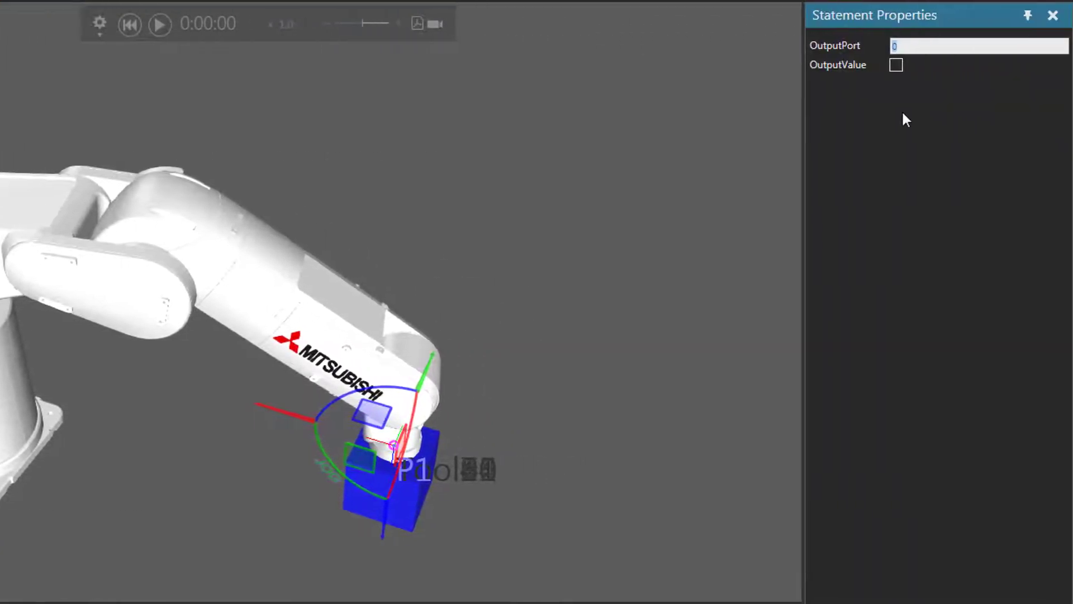
left_click(895, 66)
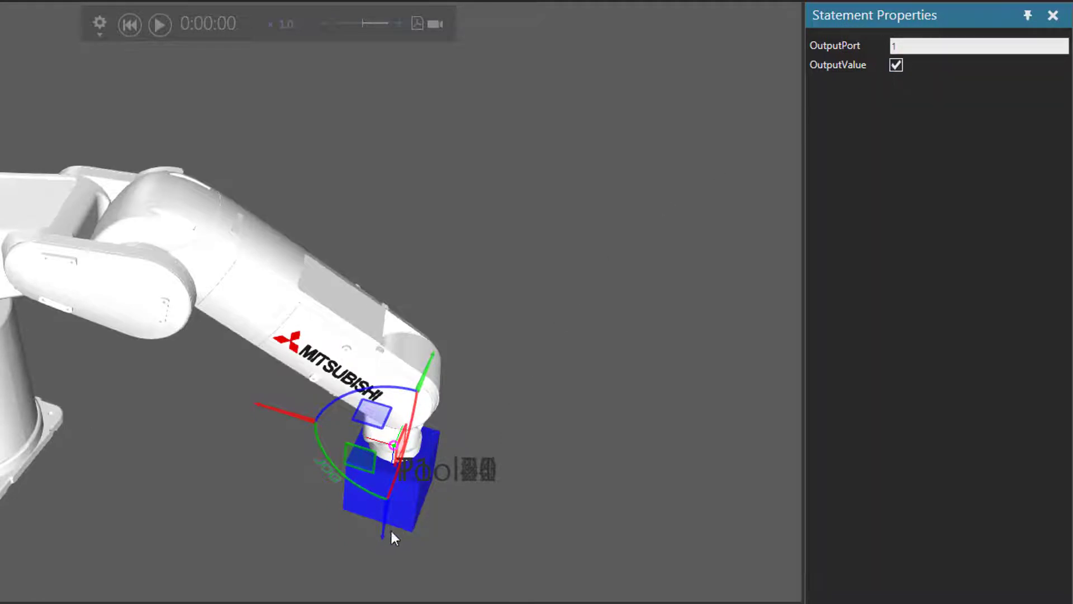
- Record a linear and a point-to-point motion straight above the cube, and move the point-to-point motion to the program's start
left_click_drag(382, 529, 381, 417)
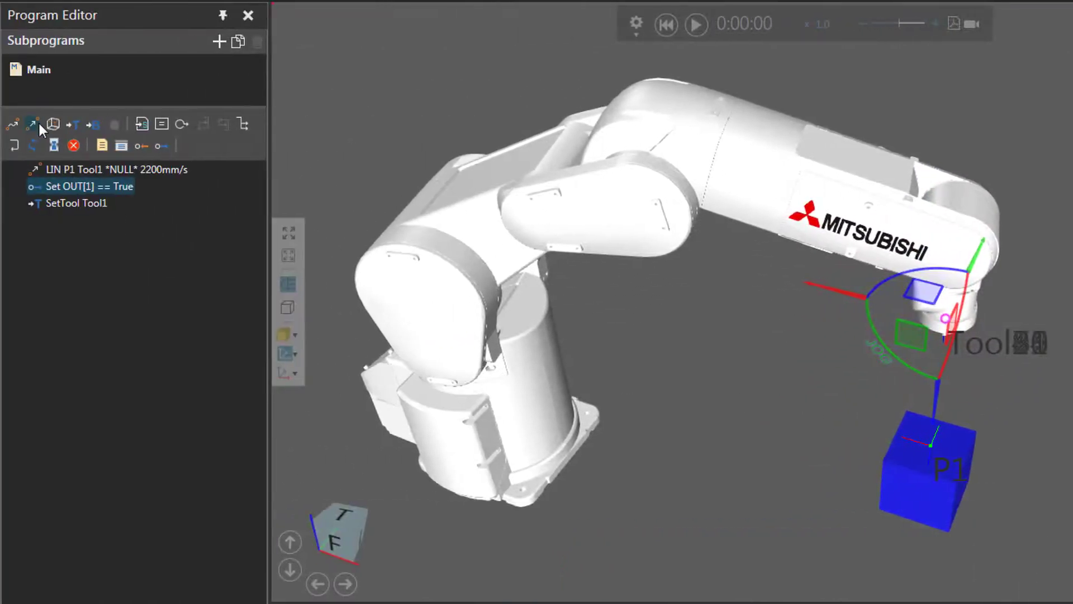
left_click(34, 122)
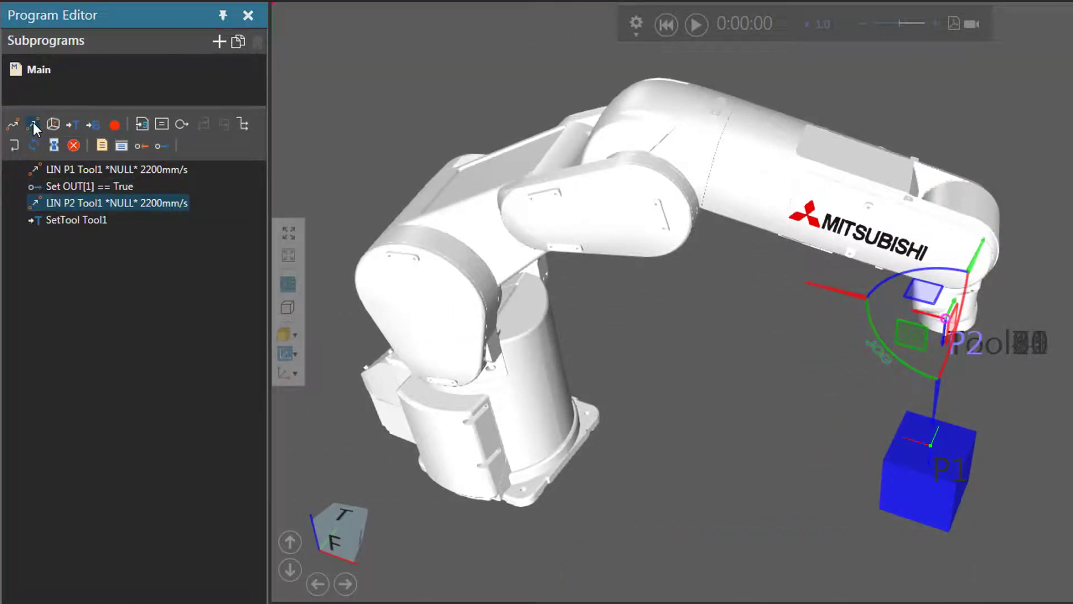
left_click(14, 124)
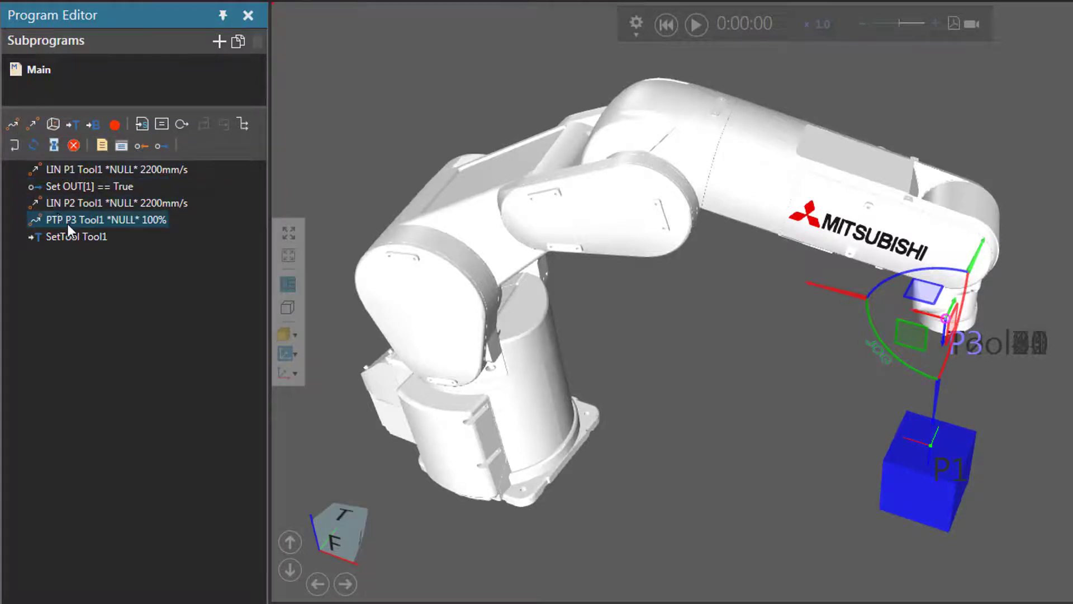
left_click_drag(71, 224, 78, 168)
- Run the simulation to check how the robot approaches, grasps and lifts the cube
left_click(96, 238)
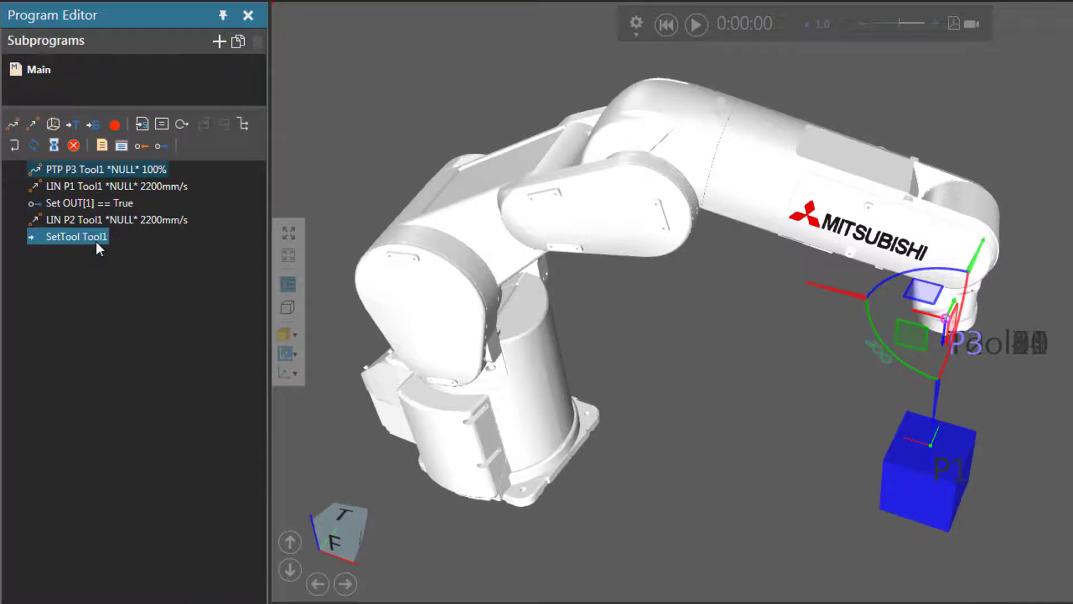
left_click(696, 25)
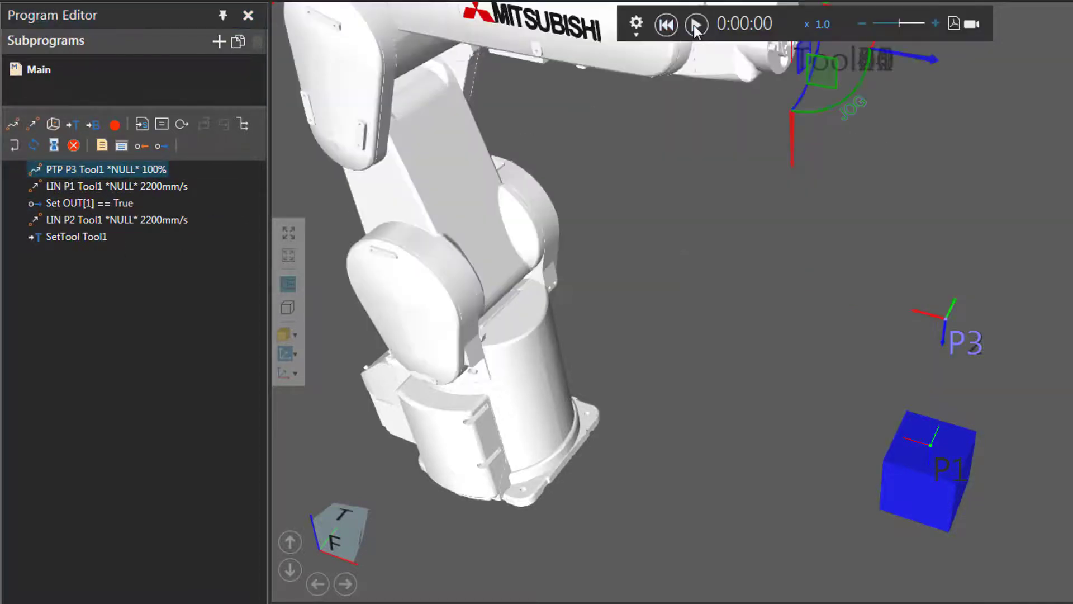
left_click(696, 25)
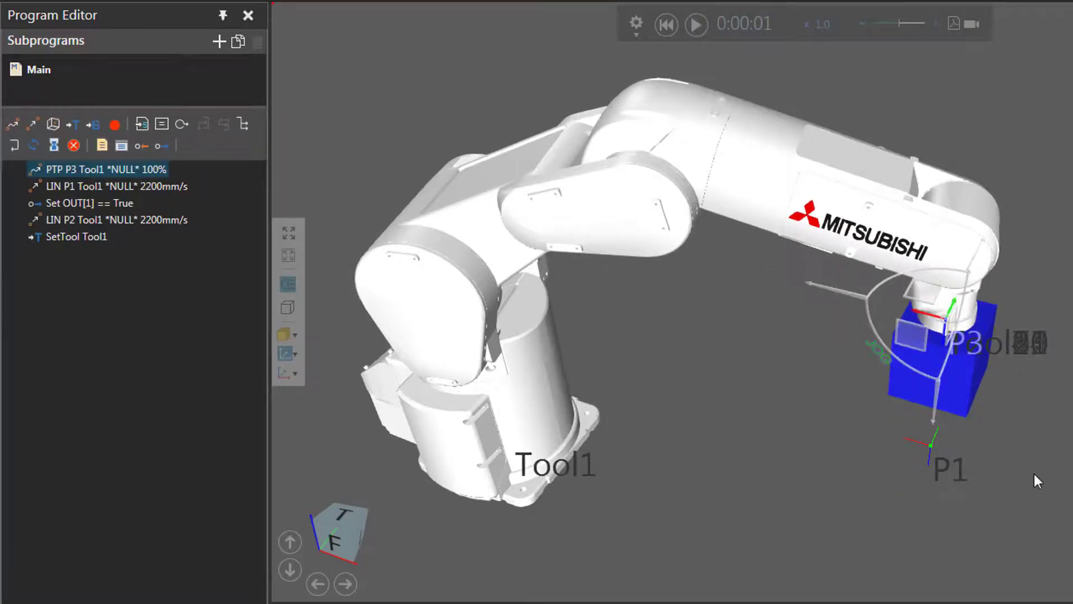
middle_click_drag(1034, 480, 1026, 456)
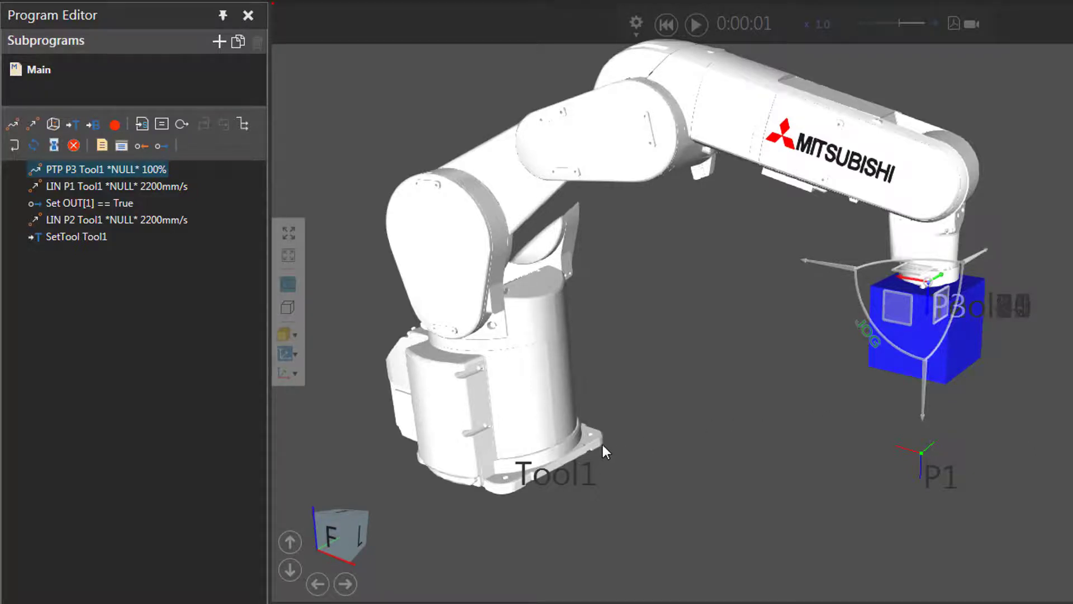
- Reset the simulation and, in the Define Tool statement for Tool1, set the Node to mountplate and Tz to 100
left_click(66, 237)
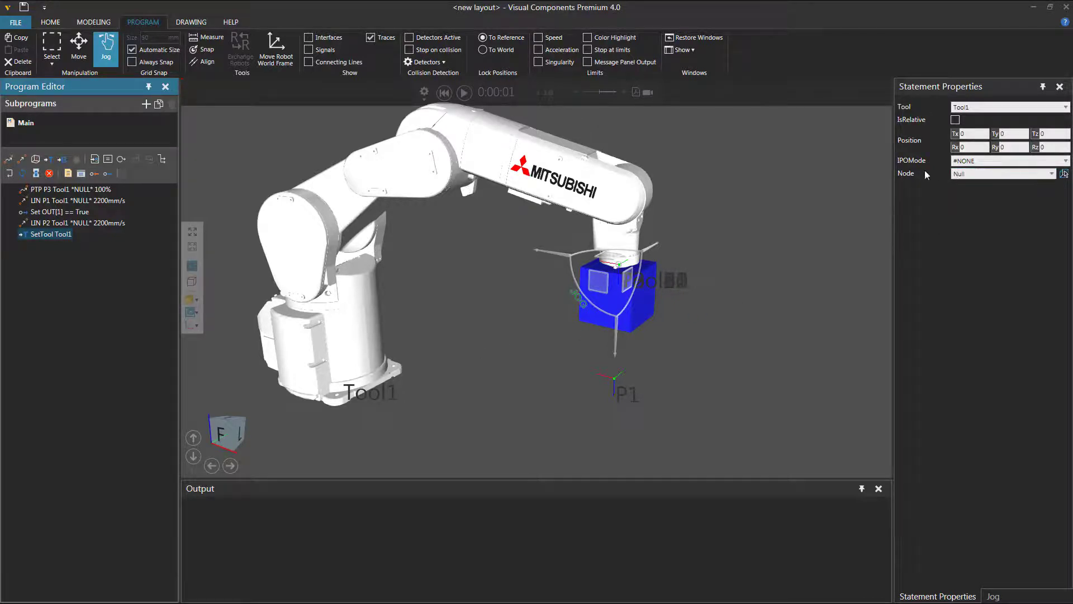
left_click(443, 93)
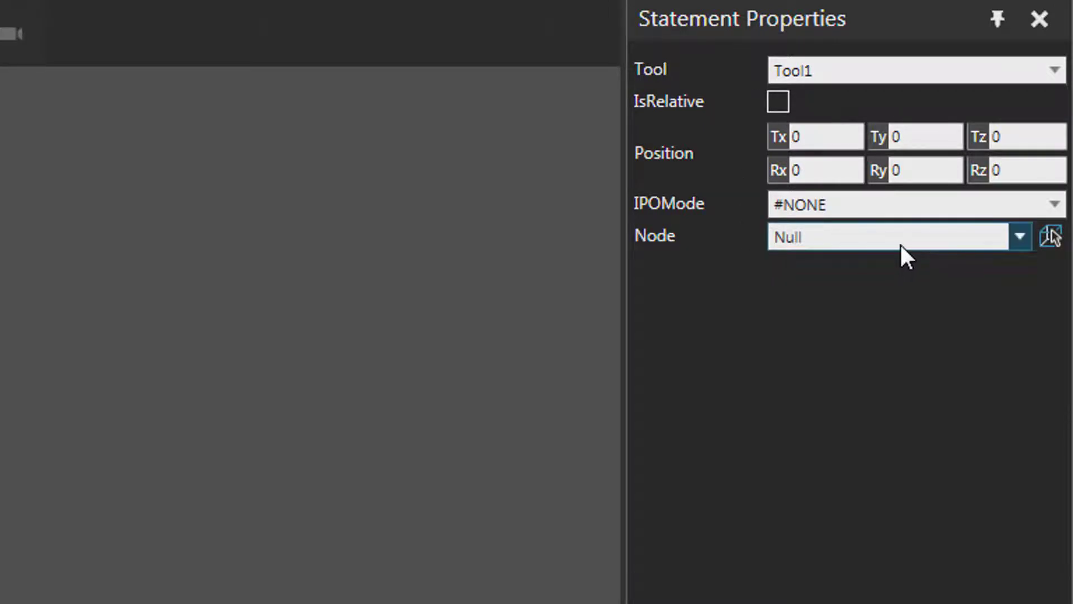
left_click(1054, 71)
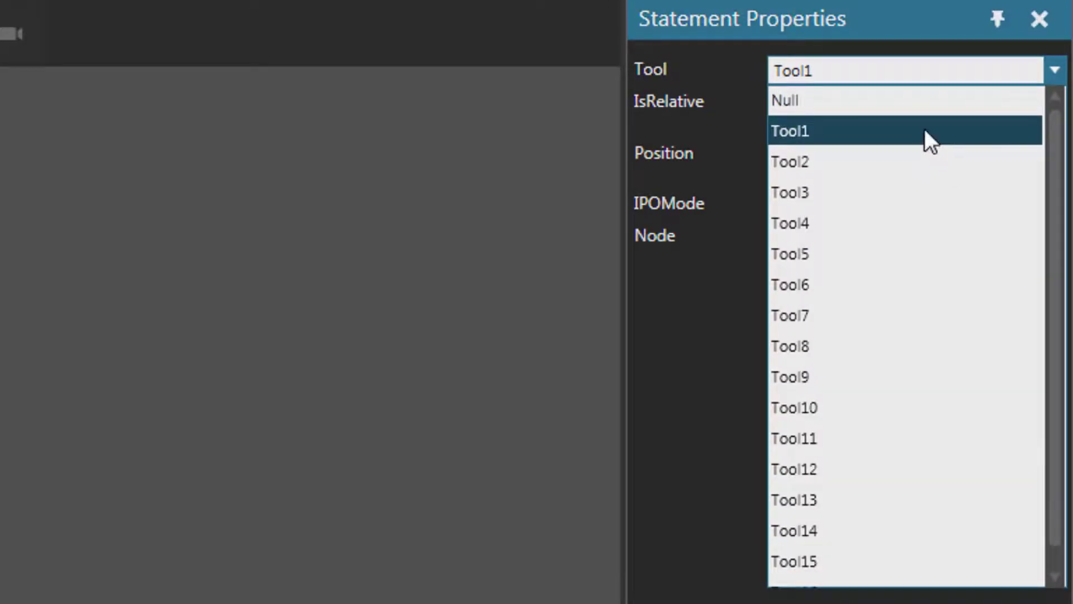
left_click(911, 102)
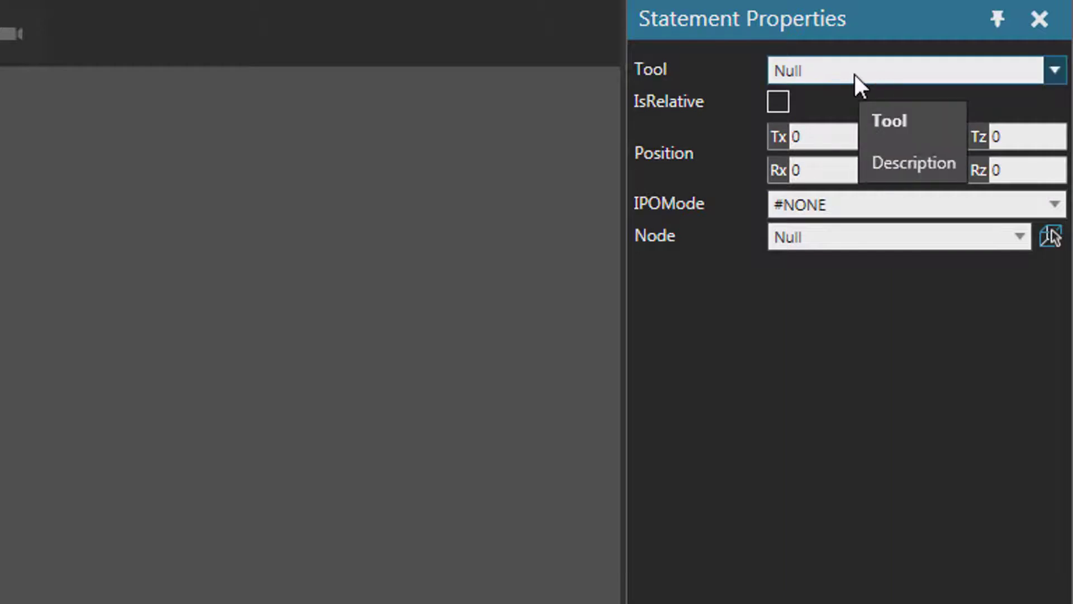
left_click(854, 75)
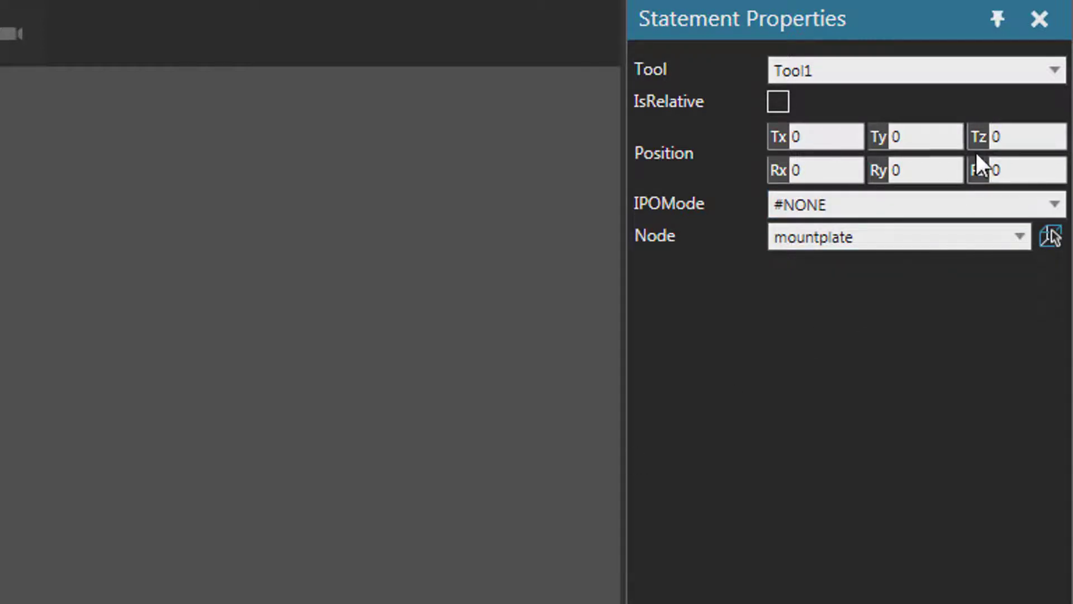
left_click(1017, 136)
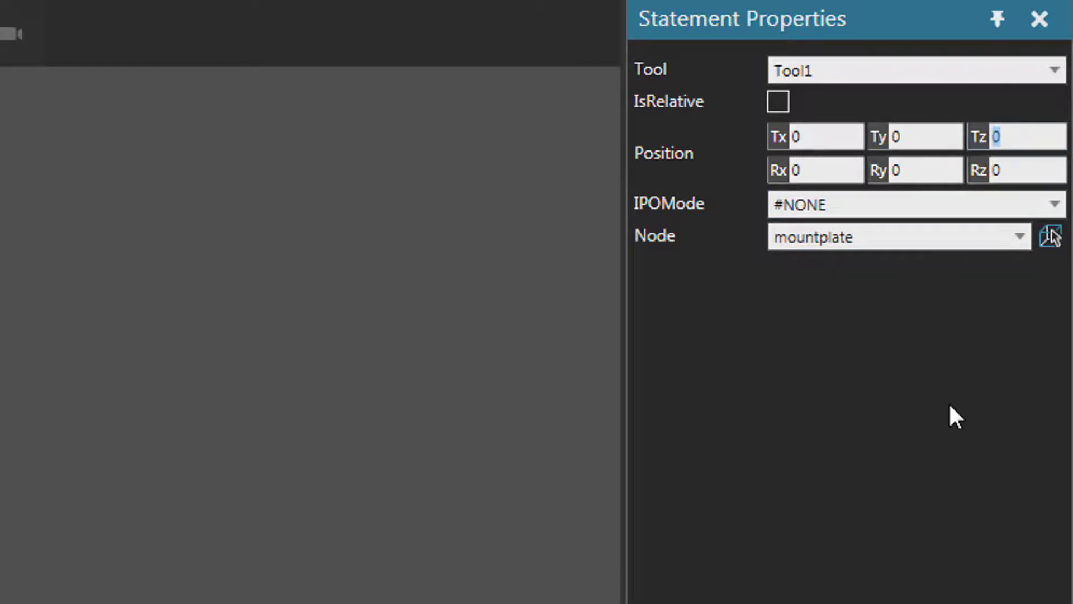
type("100")
key("Return")
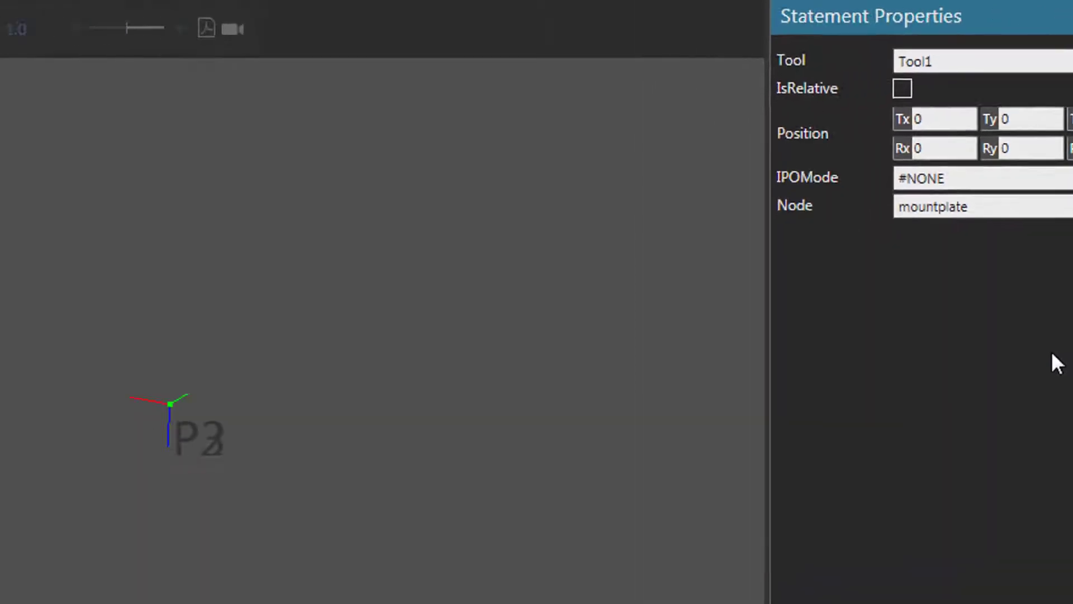
- Run the simulation and examine where the Tool1 frame lies relative to the grasped cube
left_click(430, 21)
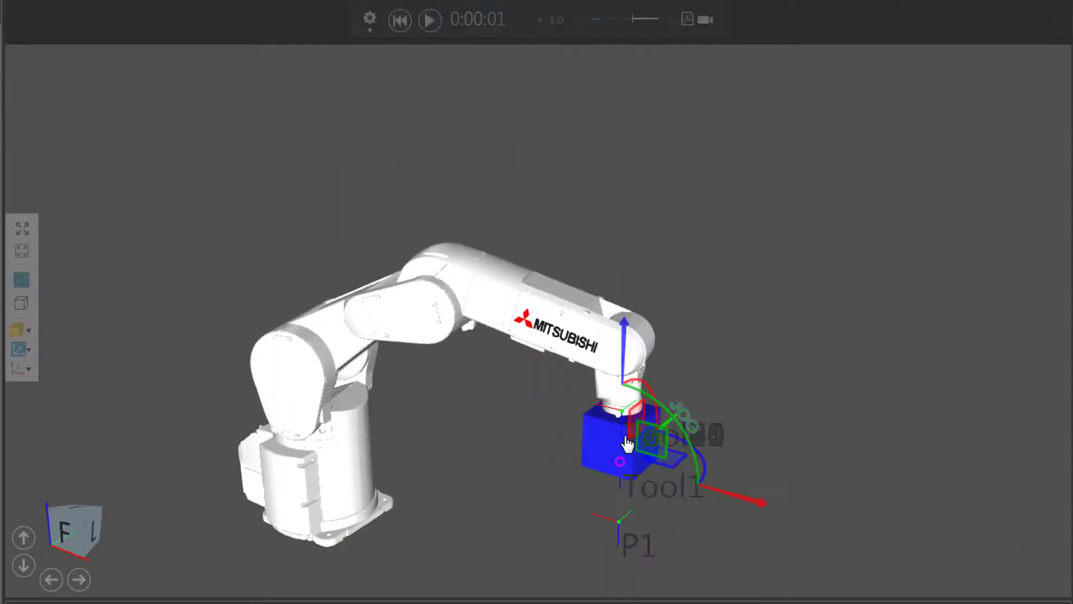
scroll(710, 567, "up", 5)
left_click_drag(635, 505, 643, 472)
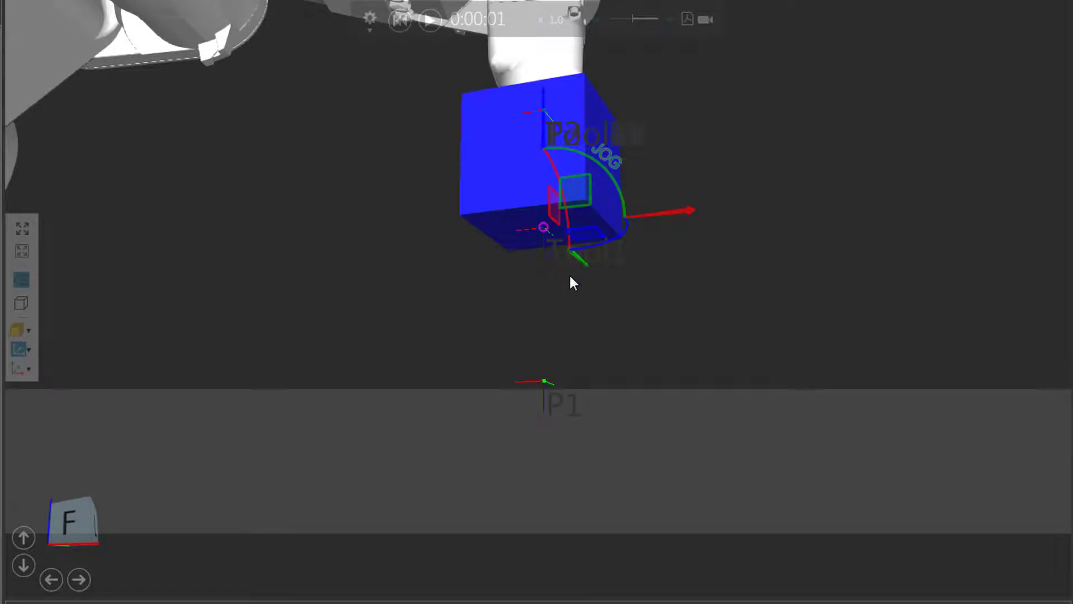
scroll(657, 318, "down", 5)
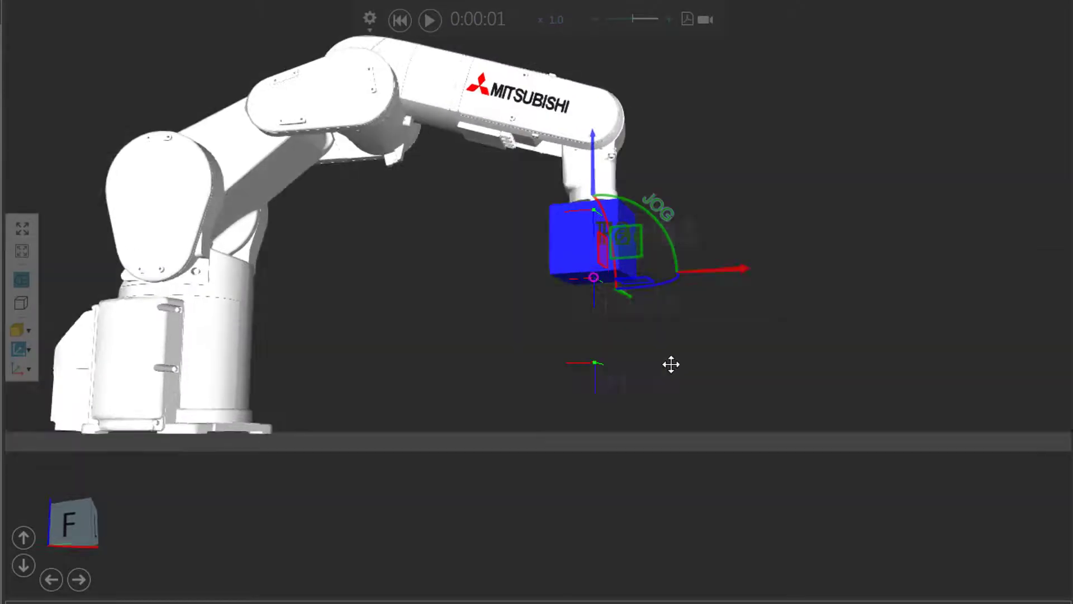
left_click_drag(671, 364, 663, 386)
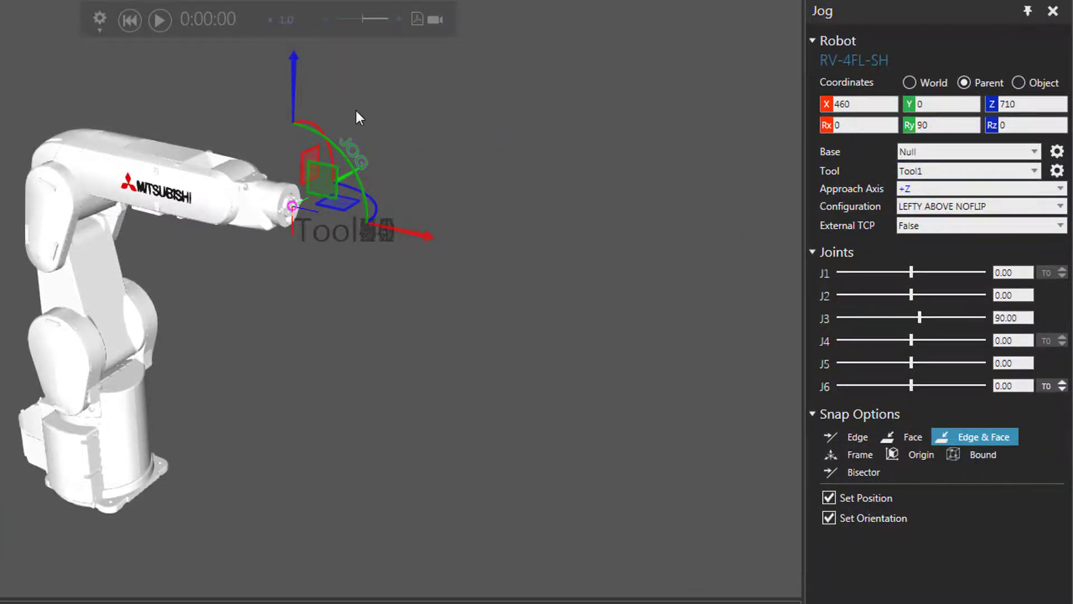
- Record a point-to-point motion at a lowered robot position and a linear motion at a position shifted sideways along positive Y
left_click_drag(292, 71, 295, 216)
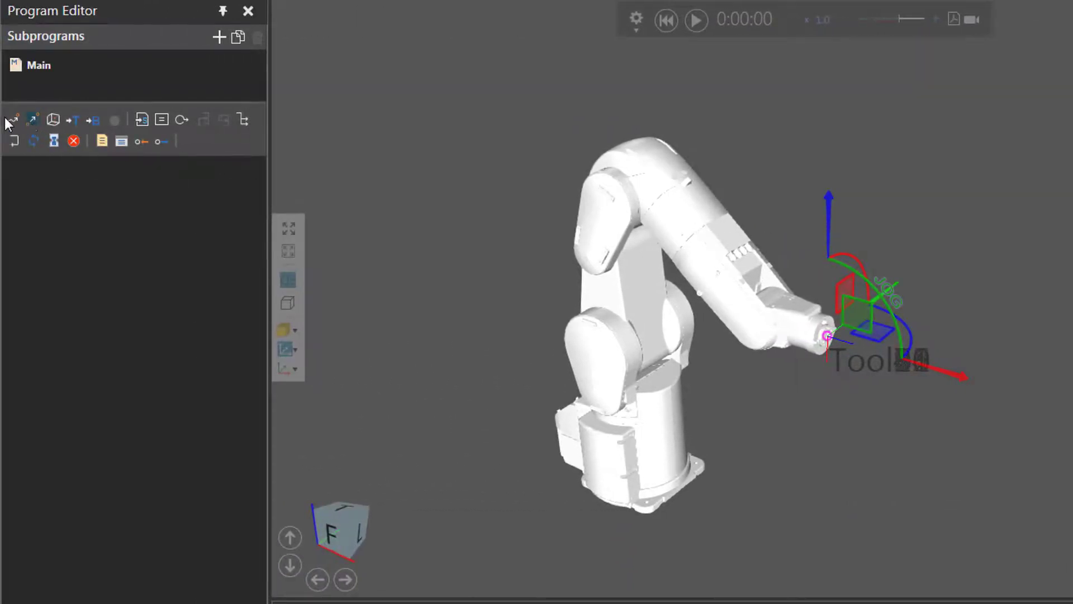
left_click(12, 122)
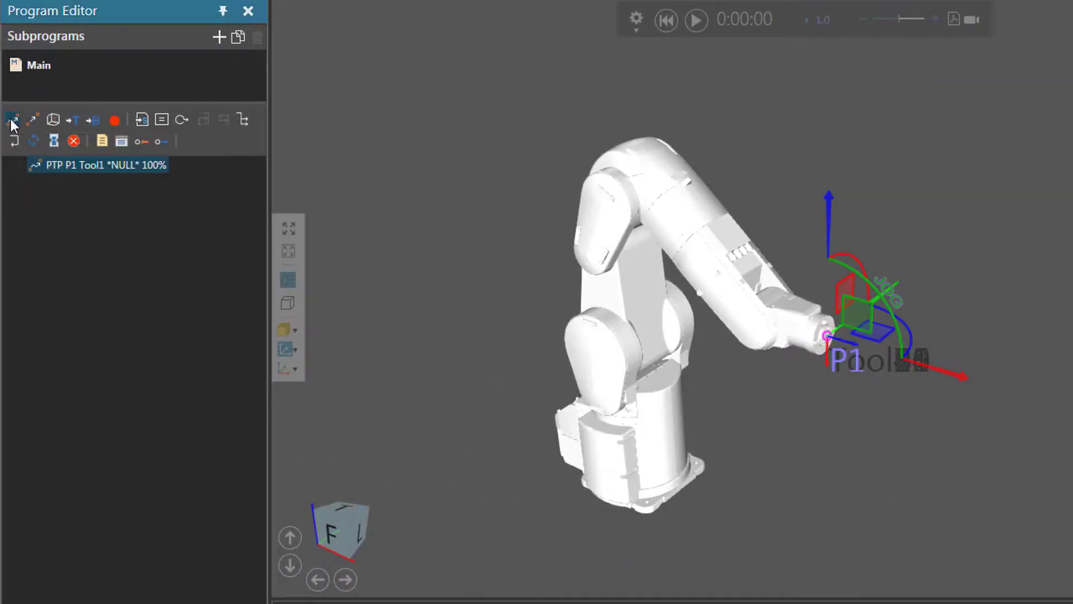
right_click_drag(975, 424, 952, 418)
scroll(910, 420, "up", 5)
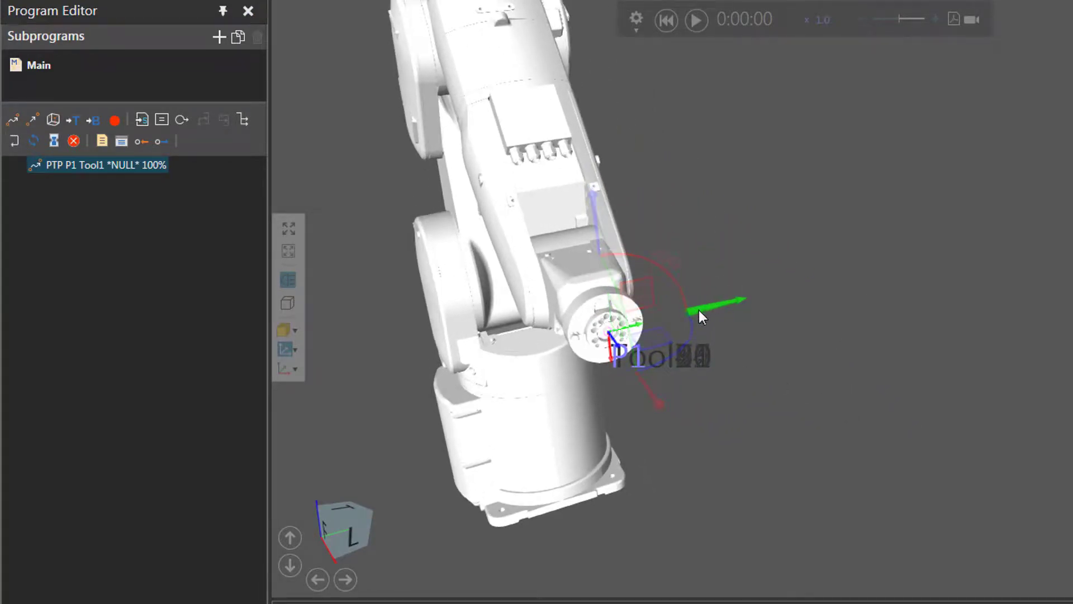
left_click_drag(698, 309, 918, 249)
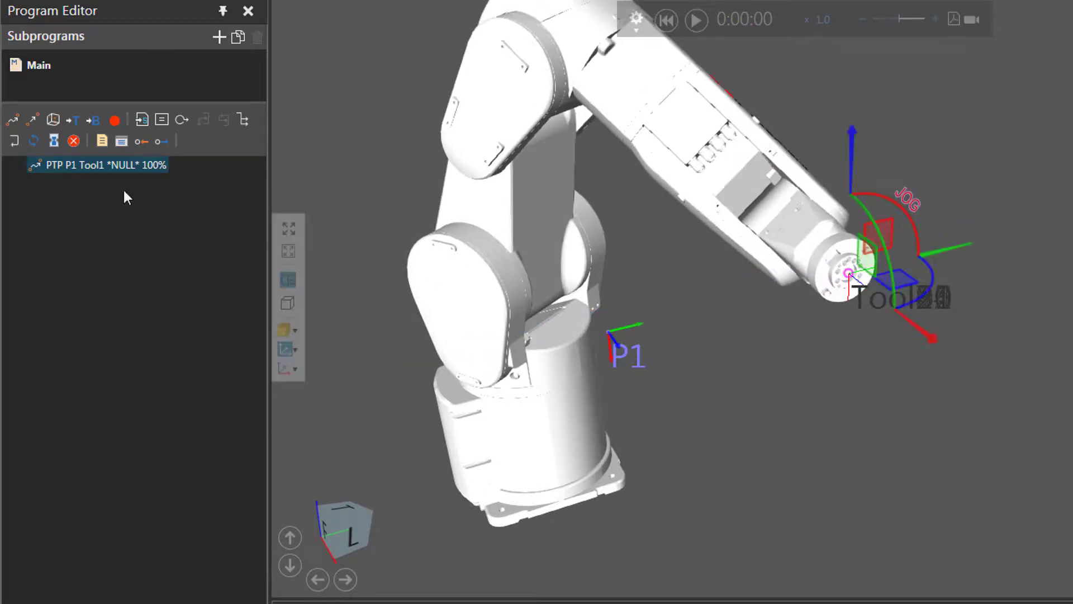
left_click(34, 120)
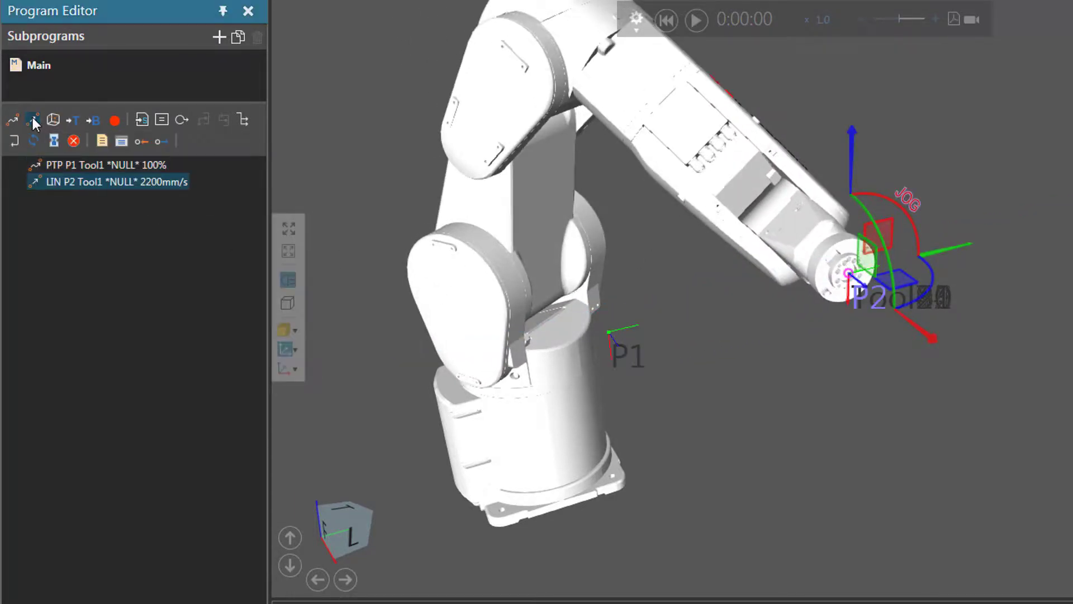
- Add a Set Binary Output statement between the P1 and P2 motions, with OutputPort 17 and OutputValue enabled
left_click(93, 164, "shift")
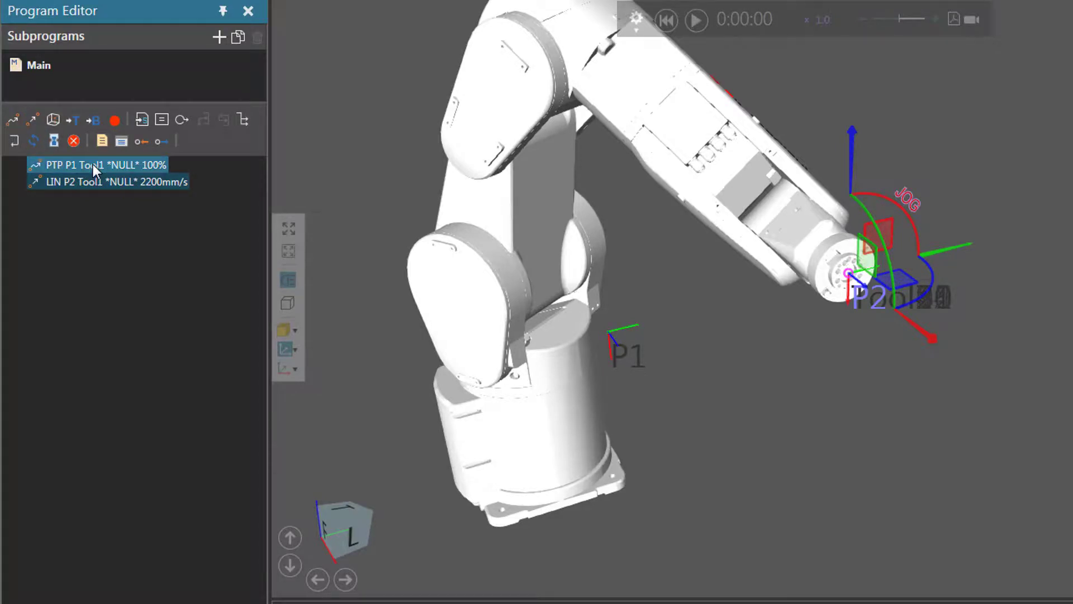
left_click(93, 163)
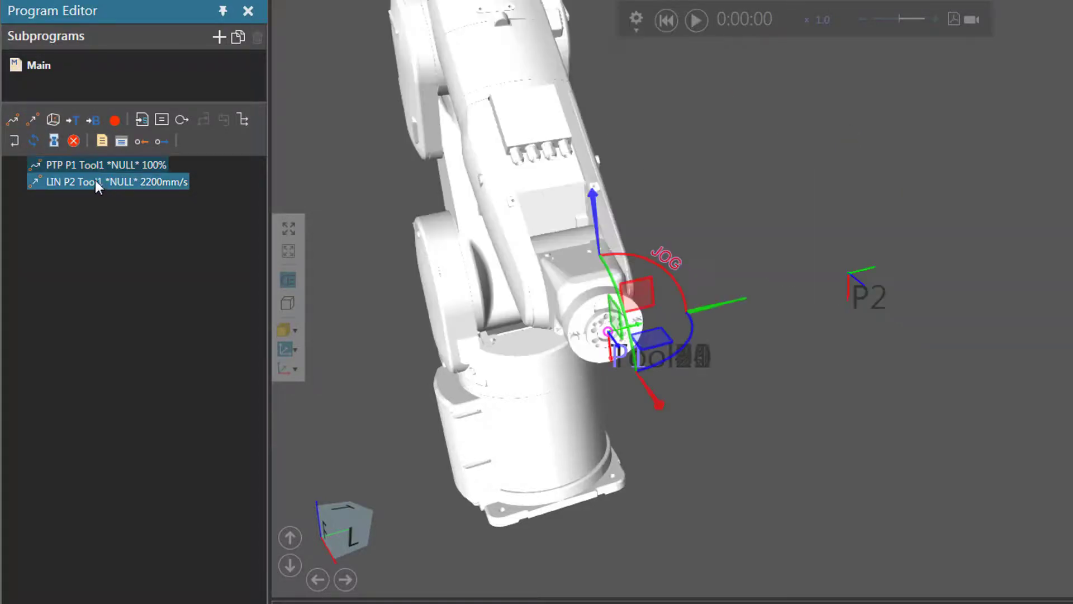
left_click(162, 141)
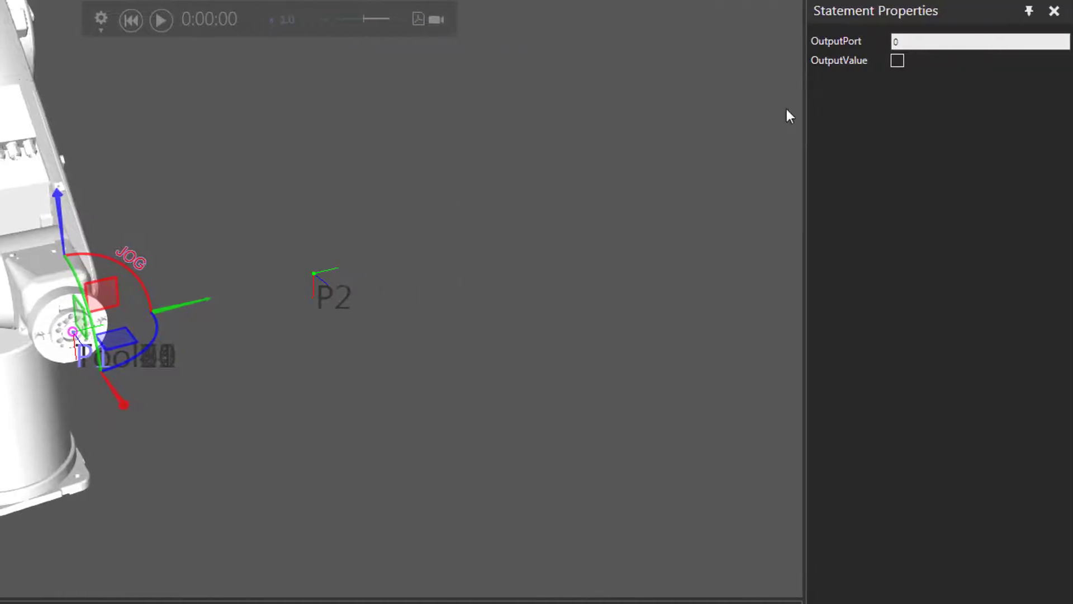
left_click(908, 43)
type("17")
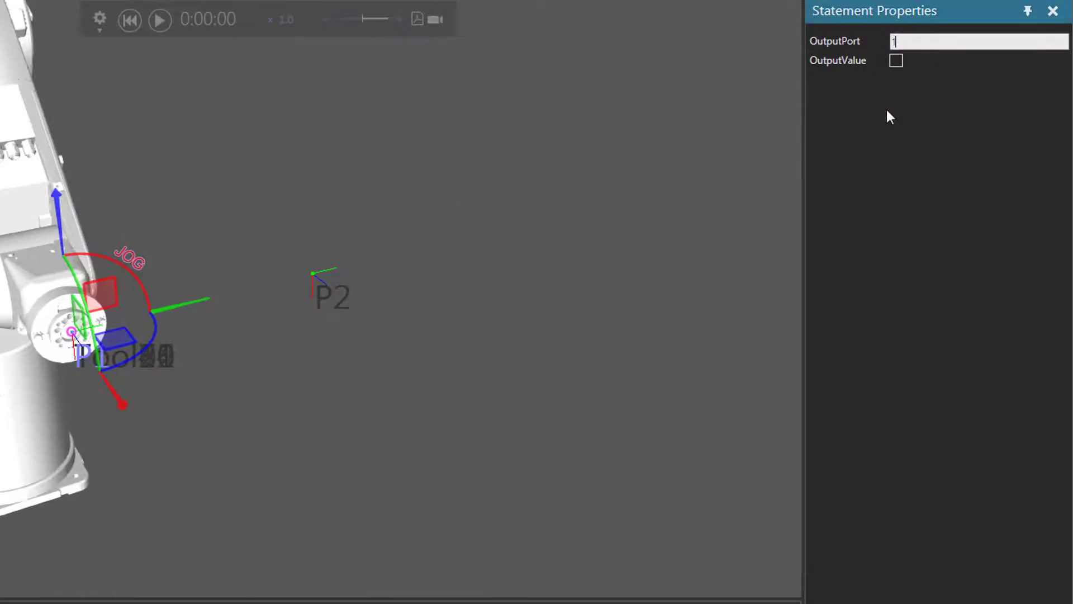
left_click(896, 61)
- Run the simulation, examine the traced path from P1 to P2, and reset the simulation
left_click(133, 23)
left_click(166, 19)
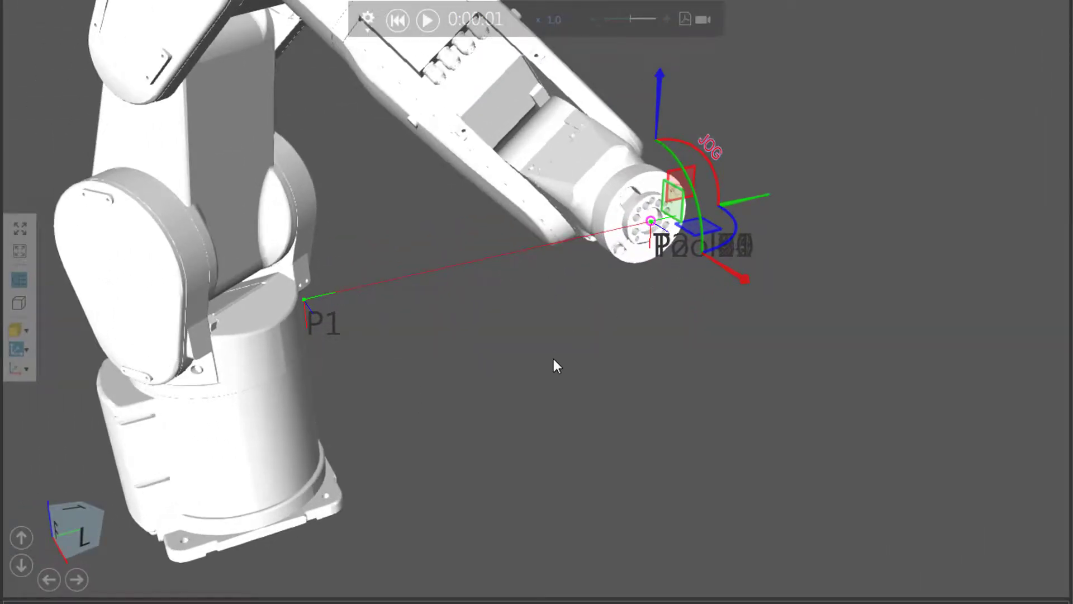
left_click_drag(553, 362, 572, 362)
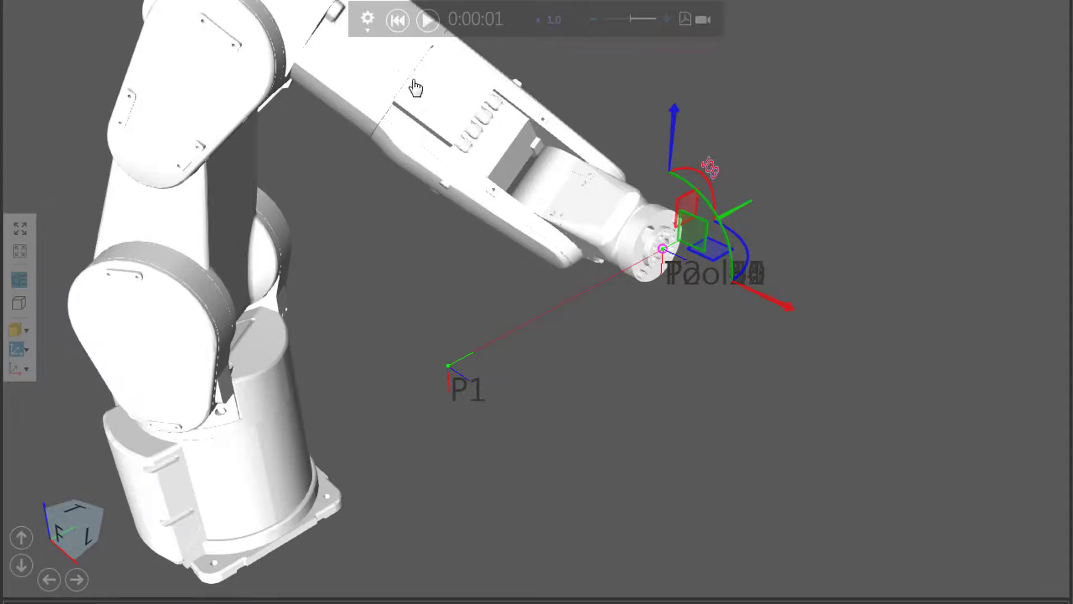
left_click(397, 21)
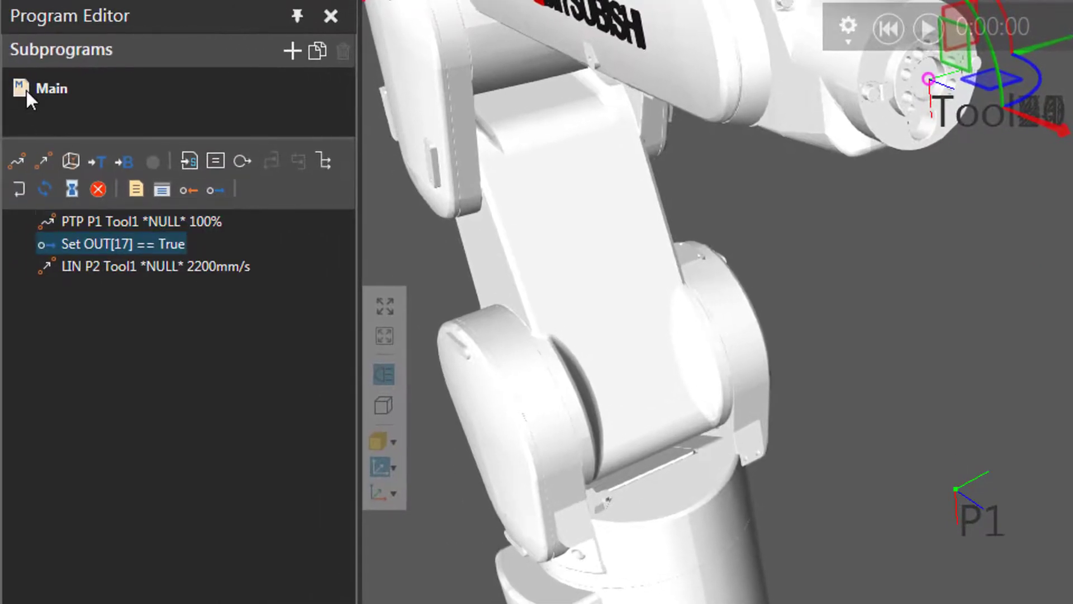
- Add a Define Tool statement at the start of Main for Tool1, relative to the mountplate node with Tz set to 100
left_click(25, 88)
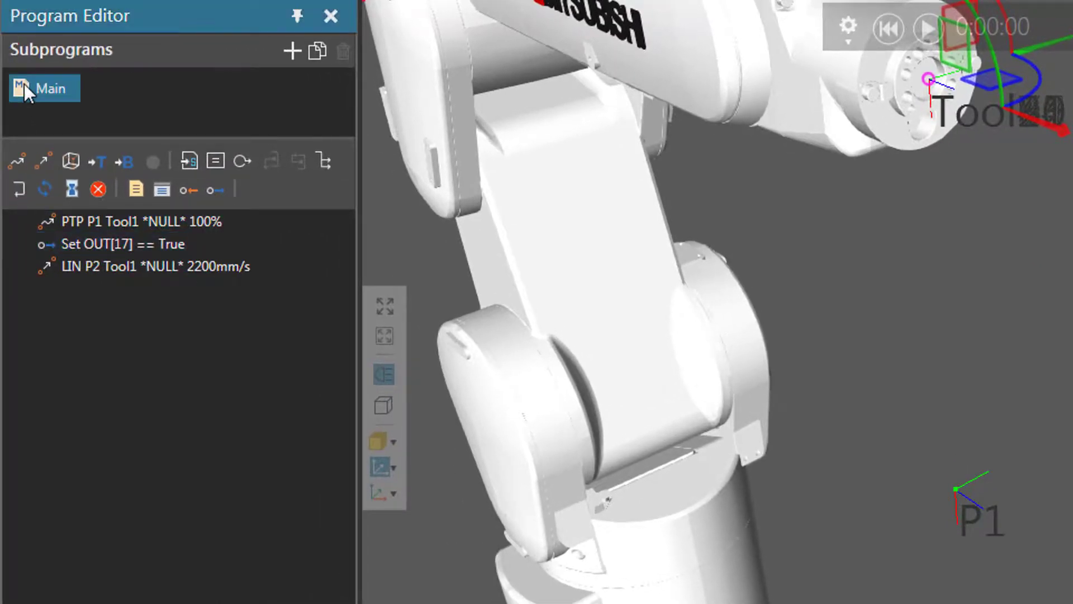
left_click(98, 162)
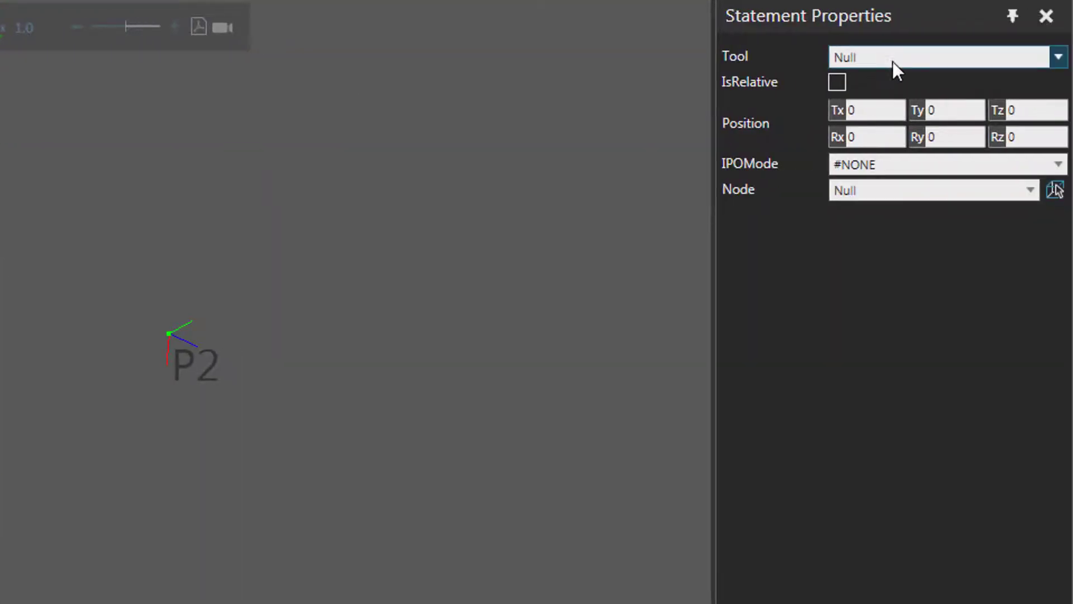
left_click(893, 60)
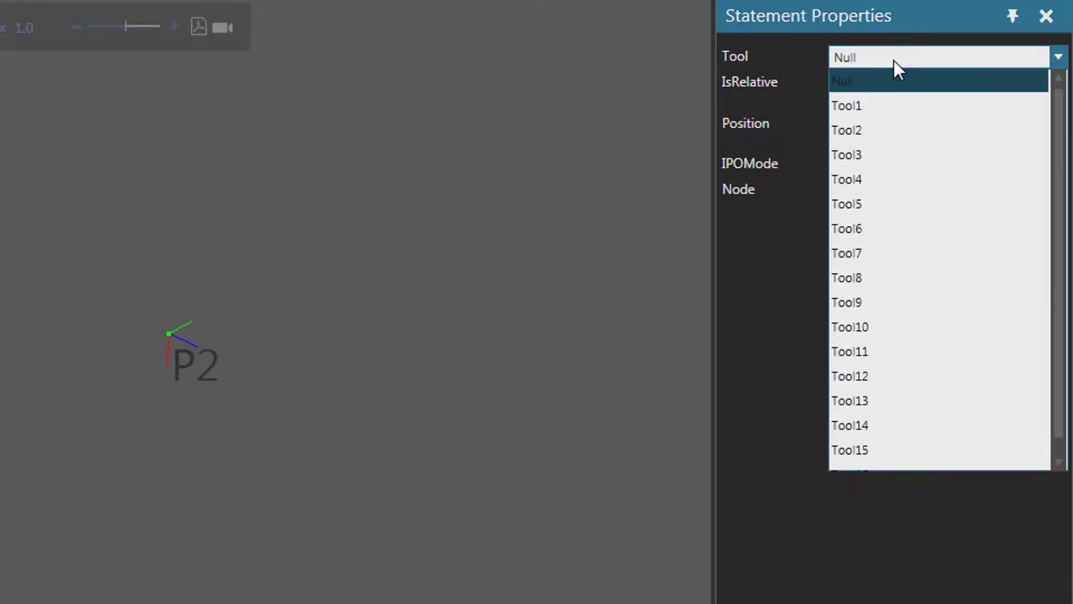
left_click(888, 105)
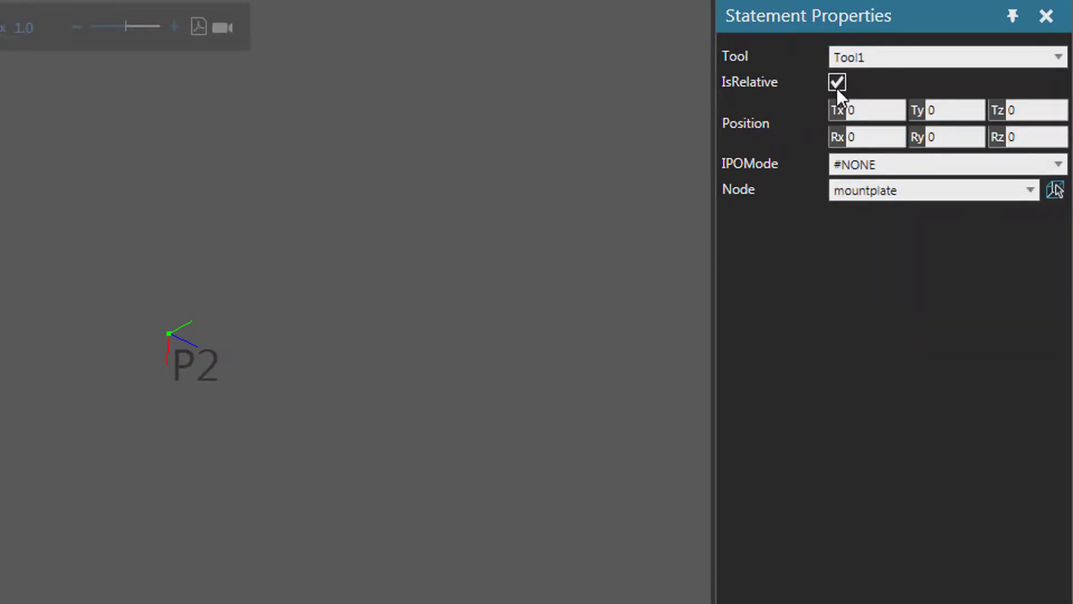
double_click(1023, 110)
type("100")
key("Return")
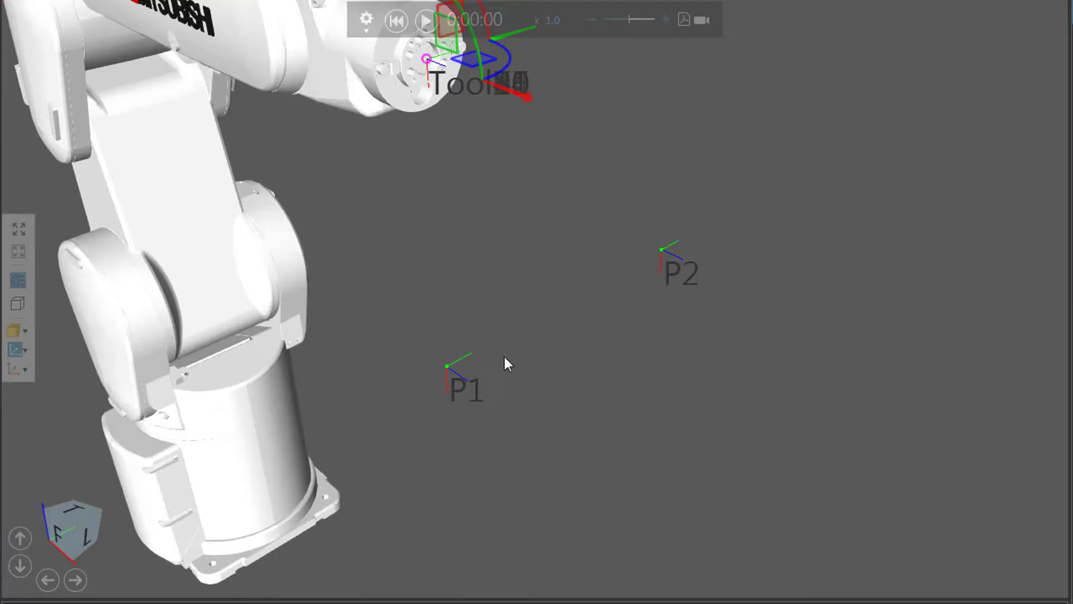
- Run the simulation to examine the Tool1 frame's offset from the mount plate and the traced path, and reset it
left_click(426, 20)
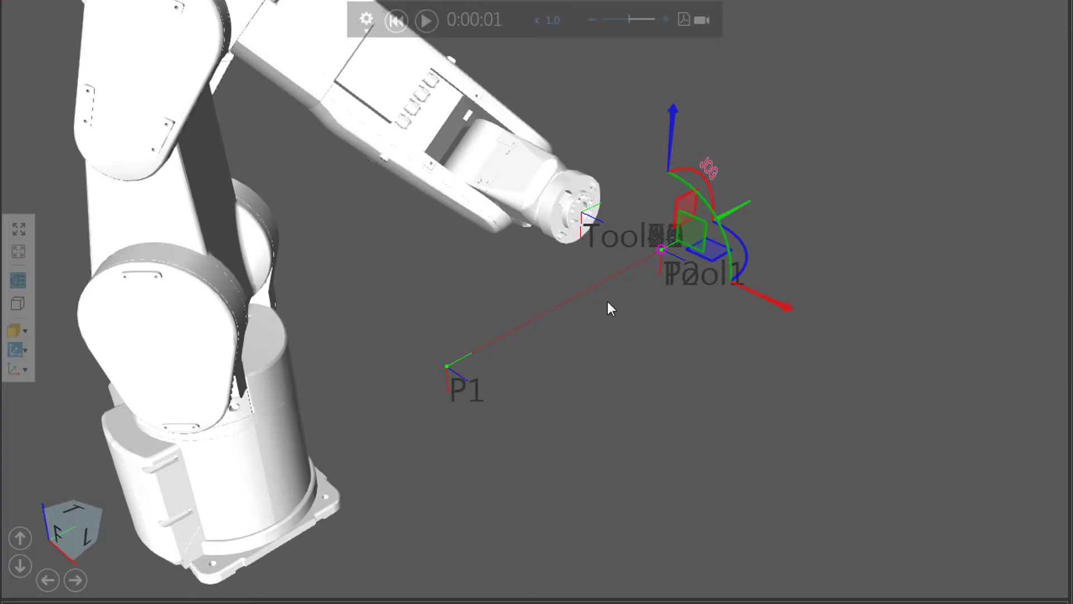
left_click_drag(628, 366, 642, 367)
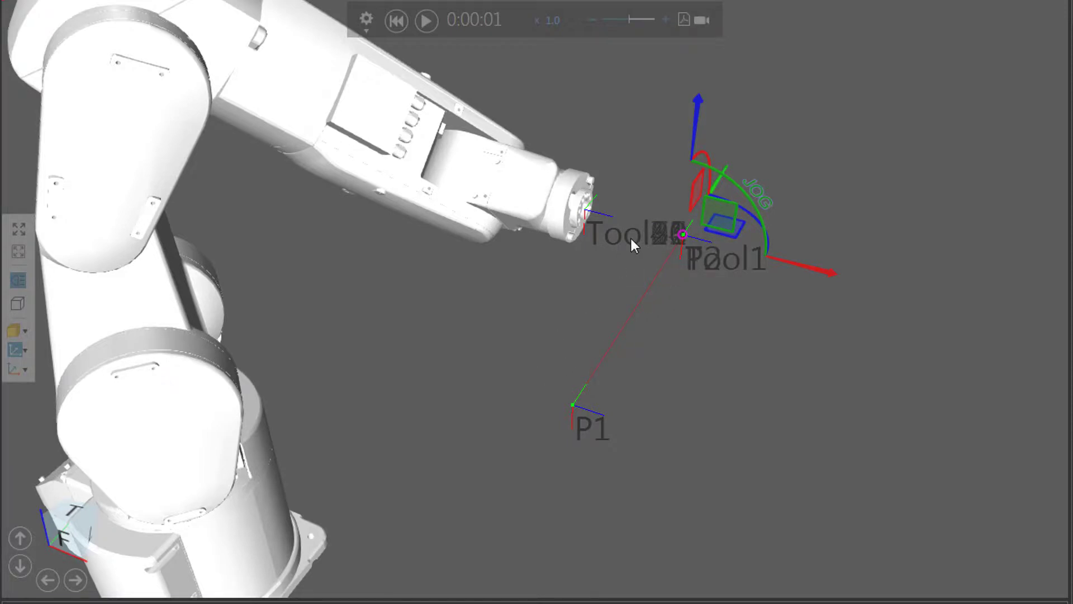
left_click(395, 21)
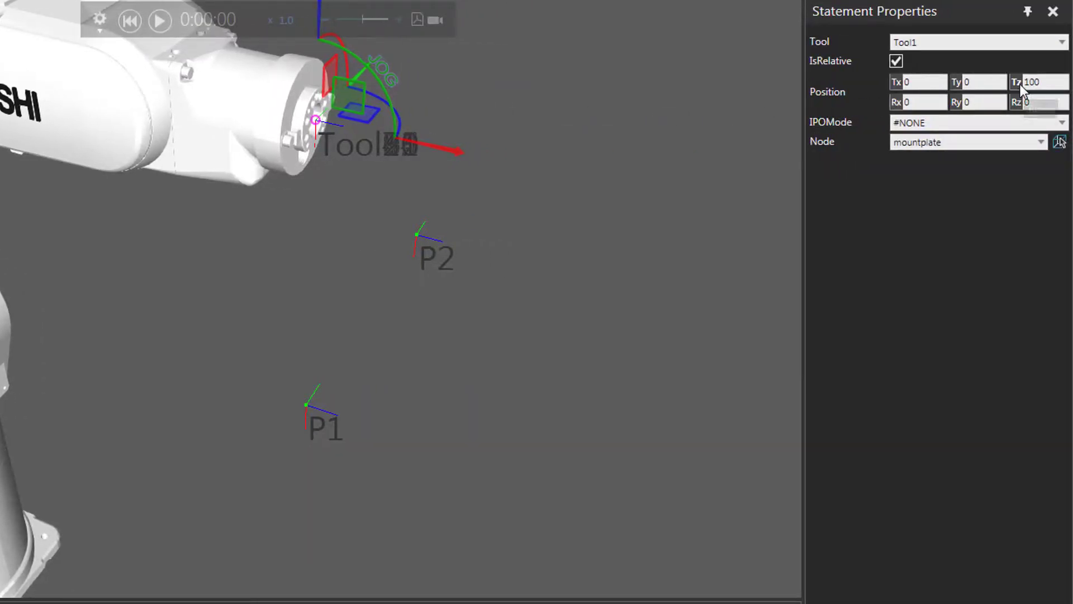
- Reset Tool1's Tz offset to 0 and run the simulation to compare how the robot reaches the path, and reset it
left_click(1017, 82)
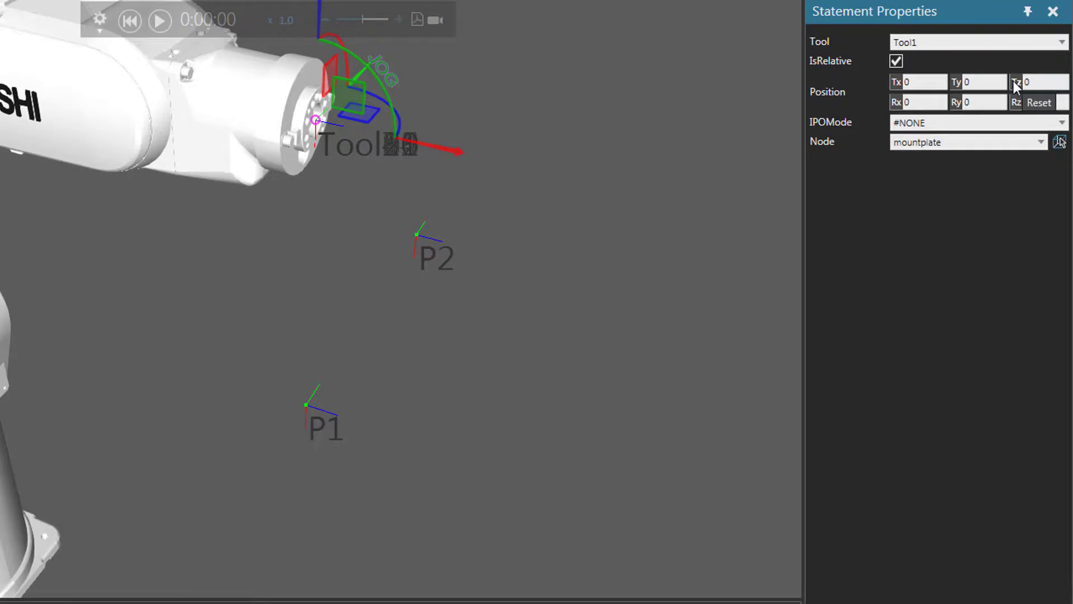
left_click(159, 22)
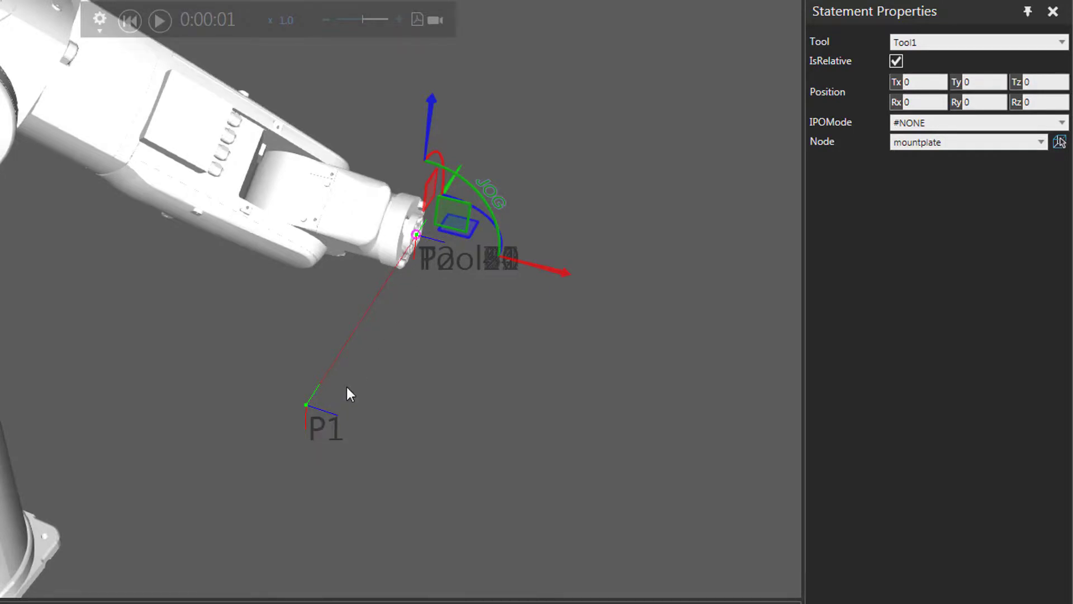
left_click(130, 21)
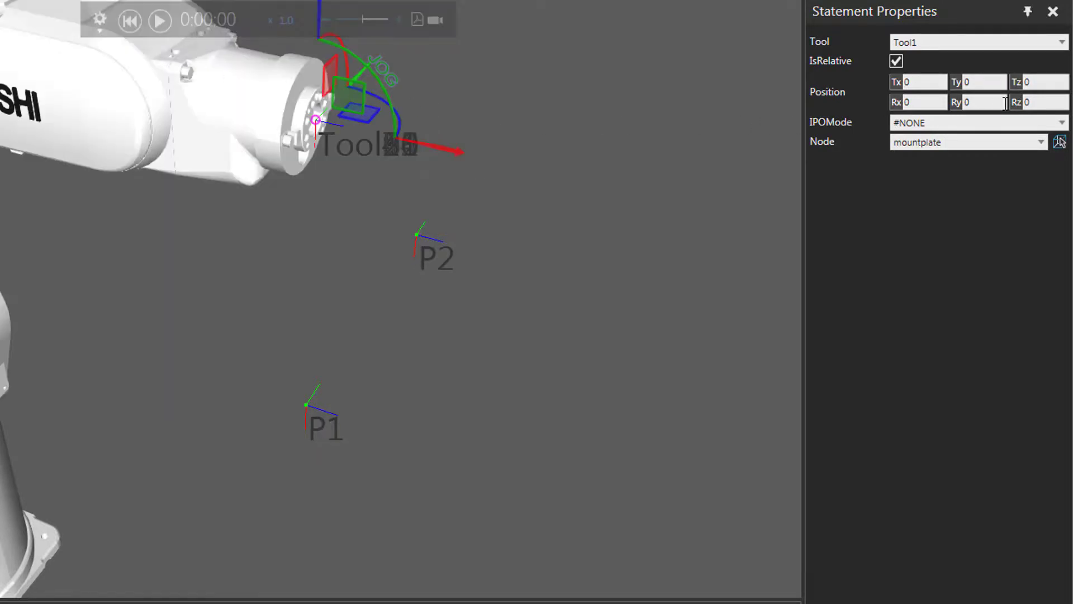
- Set Tool1's Tz offset to 100, run the simulation to check the traced path, and reset it
left_click(1032, 80)
type("100")
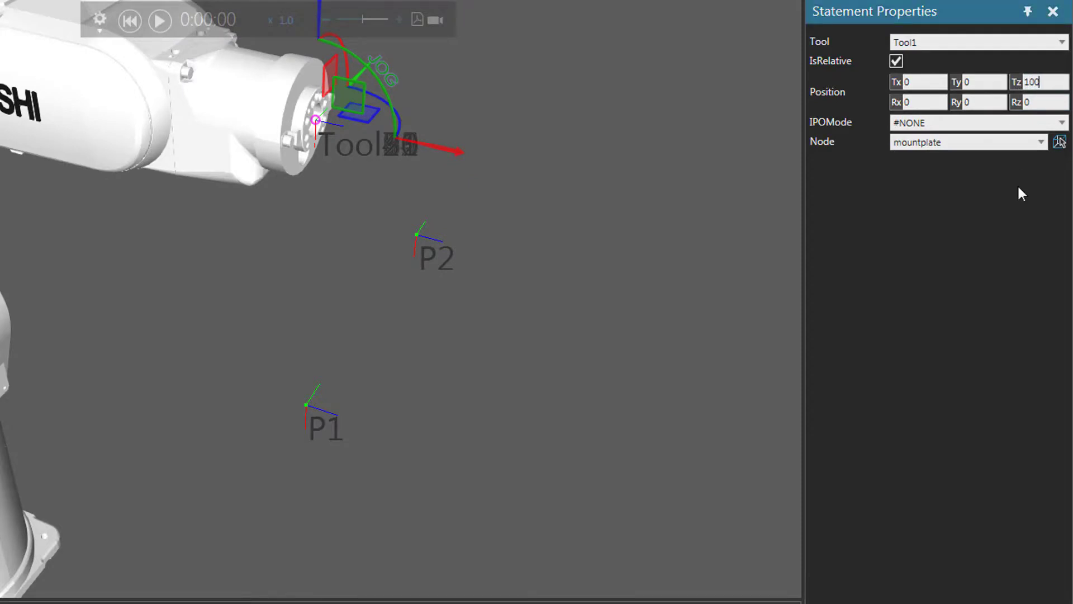
key("Return")
left_click(159, 21)
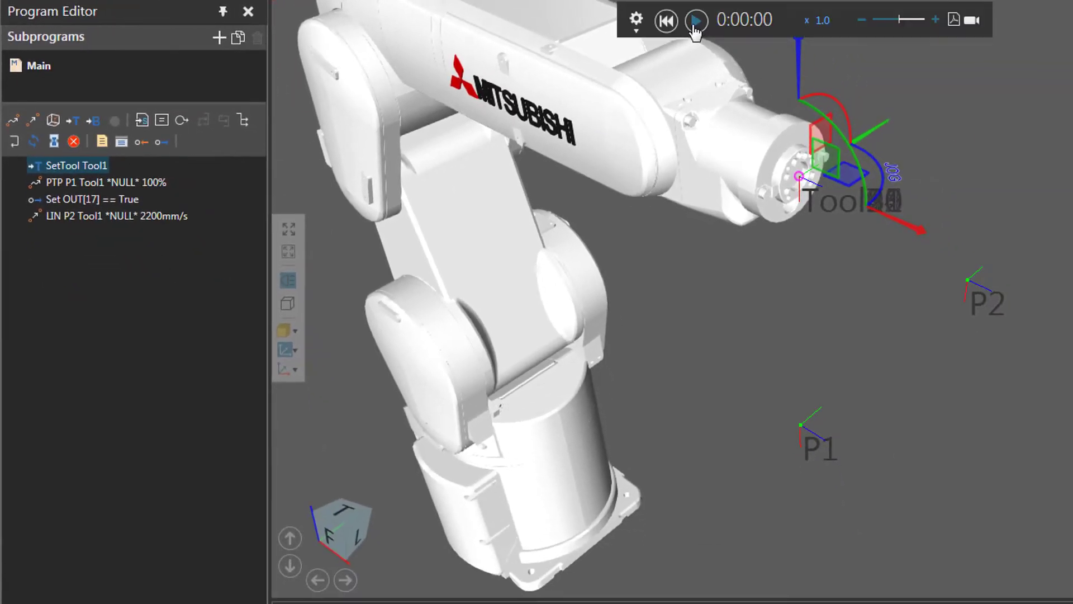
left_click(910, 28)
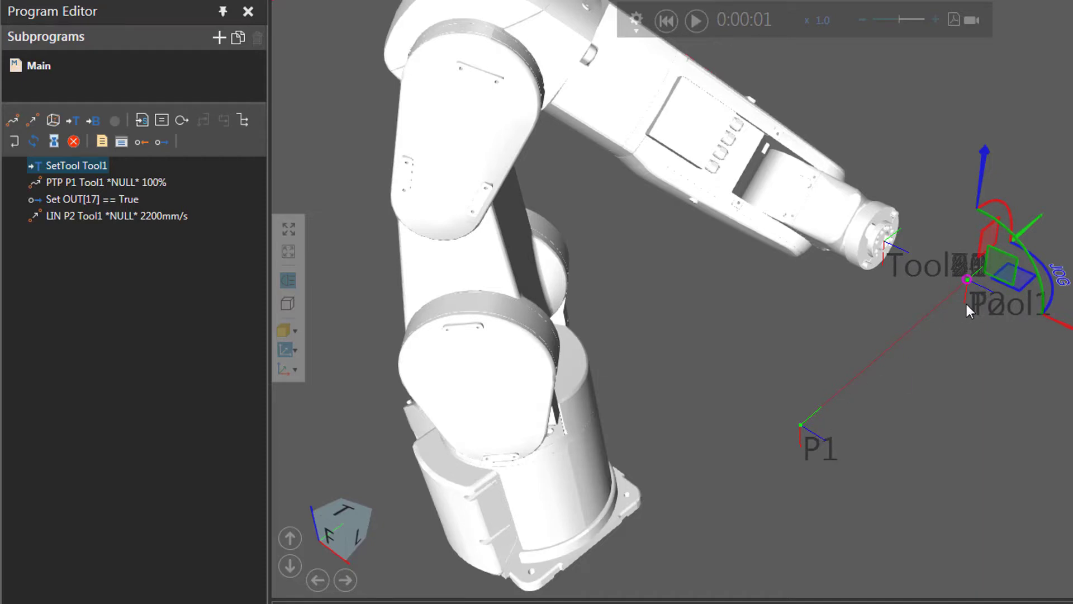
left_click(666, 21)
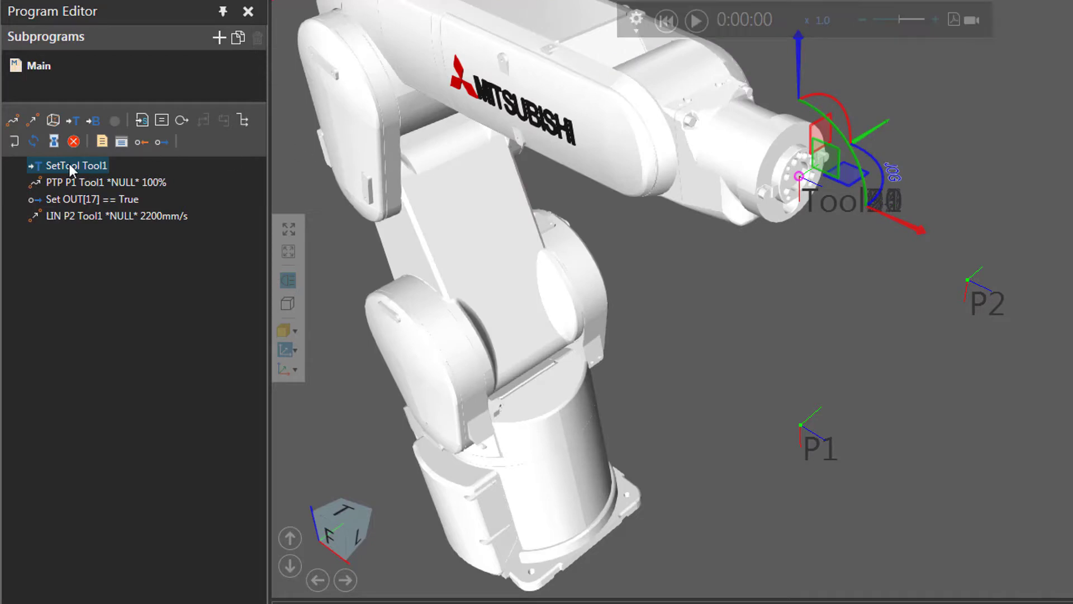
- Move the Define Tool statement for Tool1 below the P1 point-to-point motion and run the simulation
left_click_drag(69, 163, 82, 190)
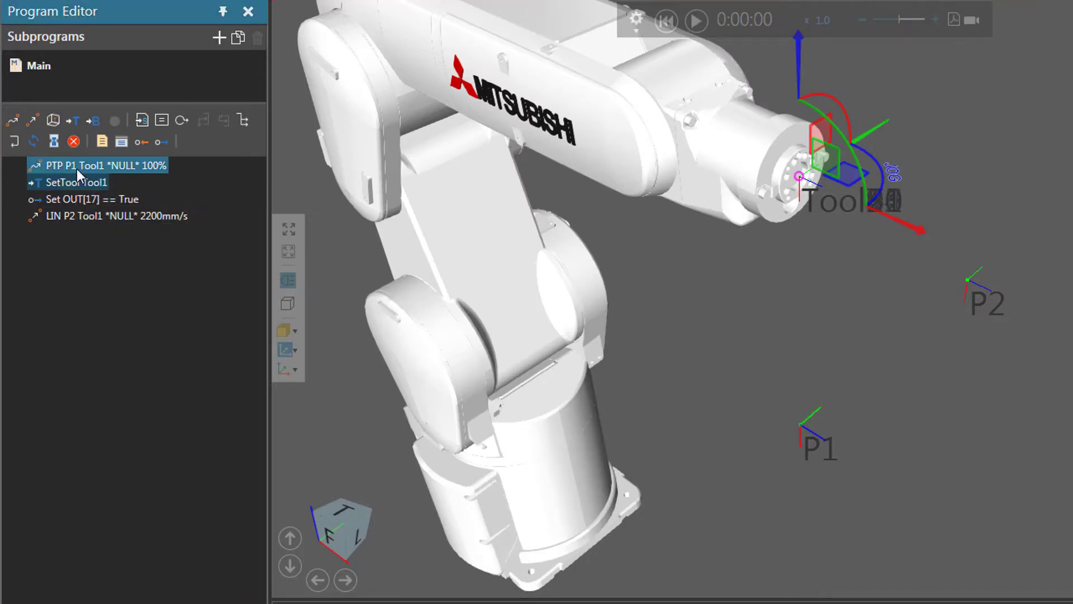
left_click(108, 168)
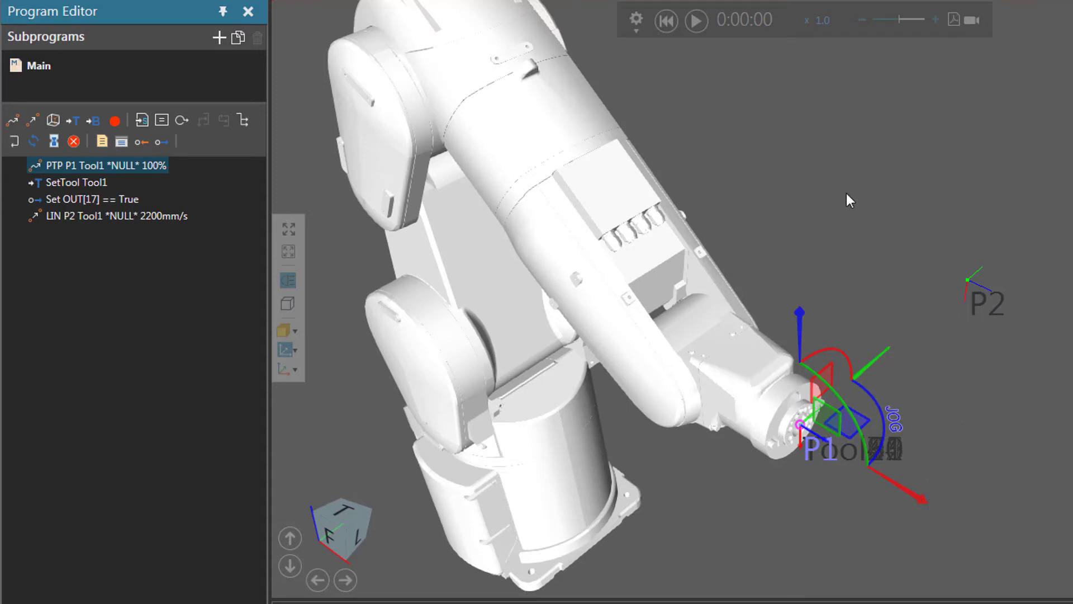
left_click(697, 22)
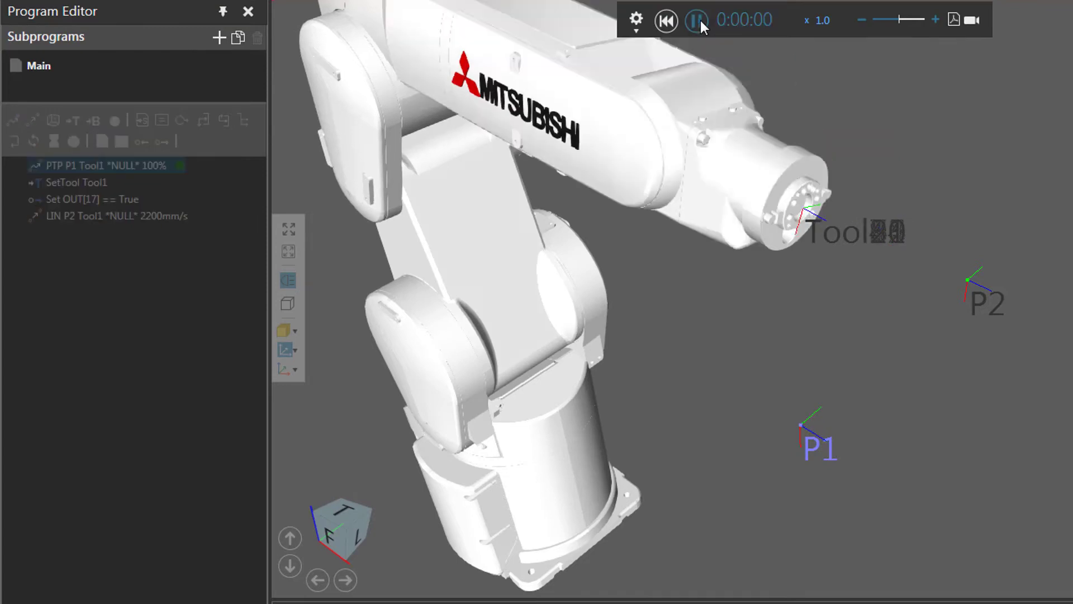